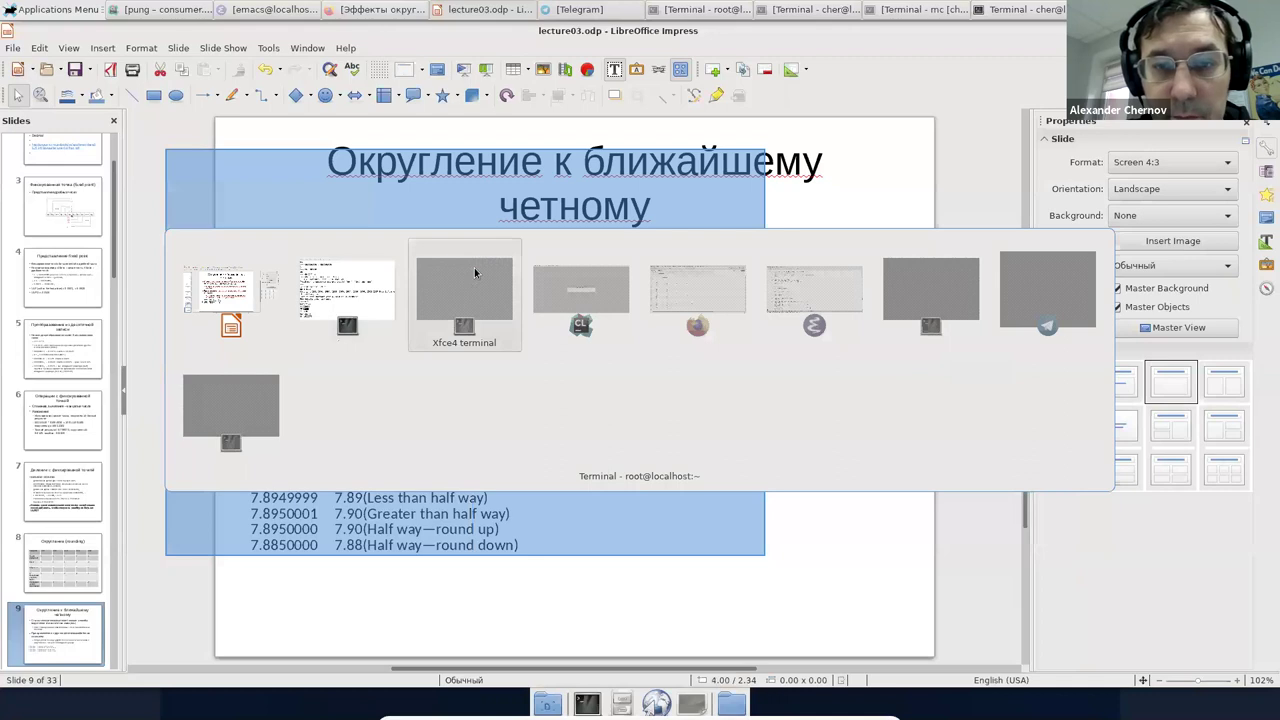
# Step: Switch to the "Эффекты округления" spreadsheet in Firefox and examine the unrounded source numbers in column A
pyautogui.hotkey('alt', 'Tab')
pyautogui.hotkey('alt', 'Tab')
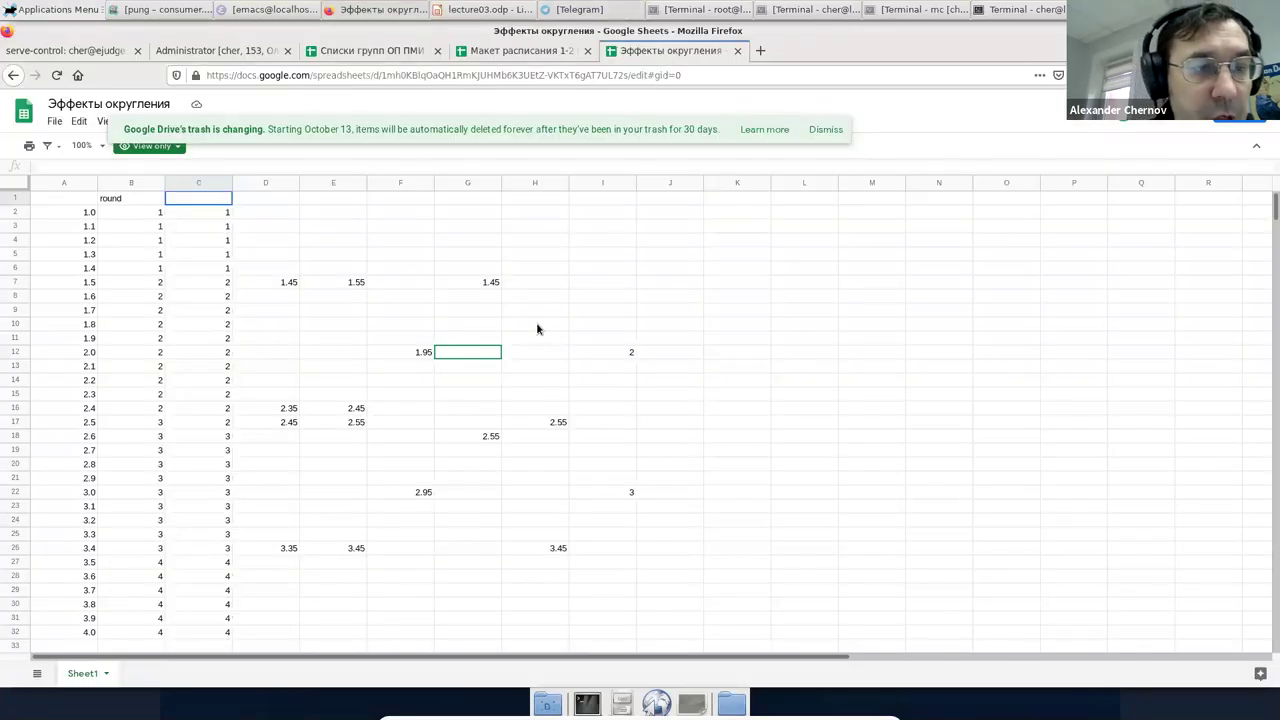
pyautogui.press('Left')
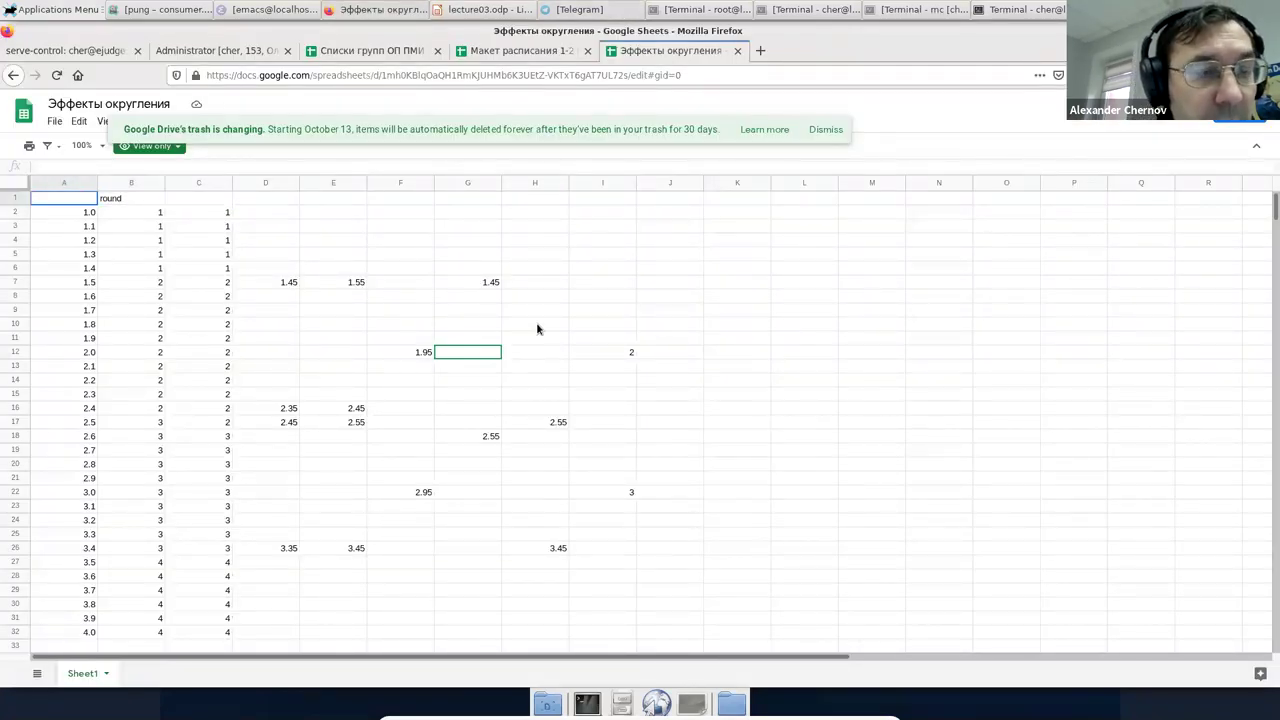
pyautogui.press('Down')
pyautogui.press('Down')
pyautogui.press('Down')
pyautogui.press('Down')
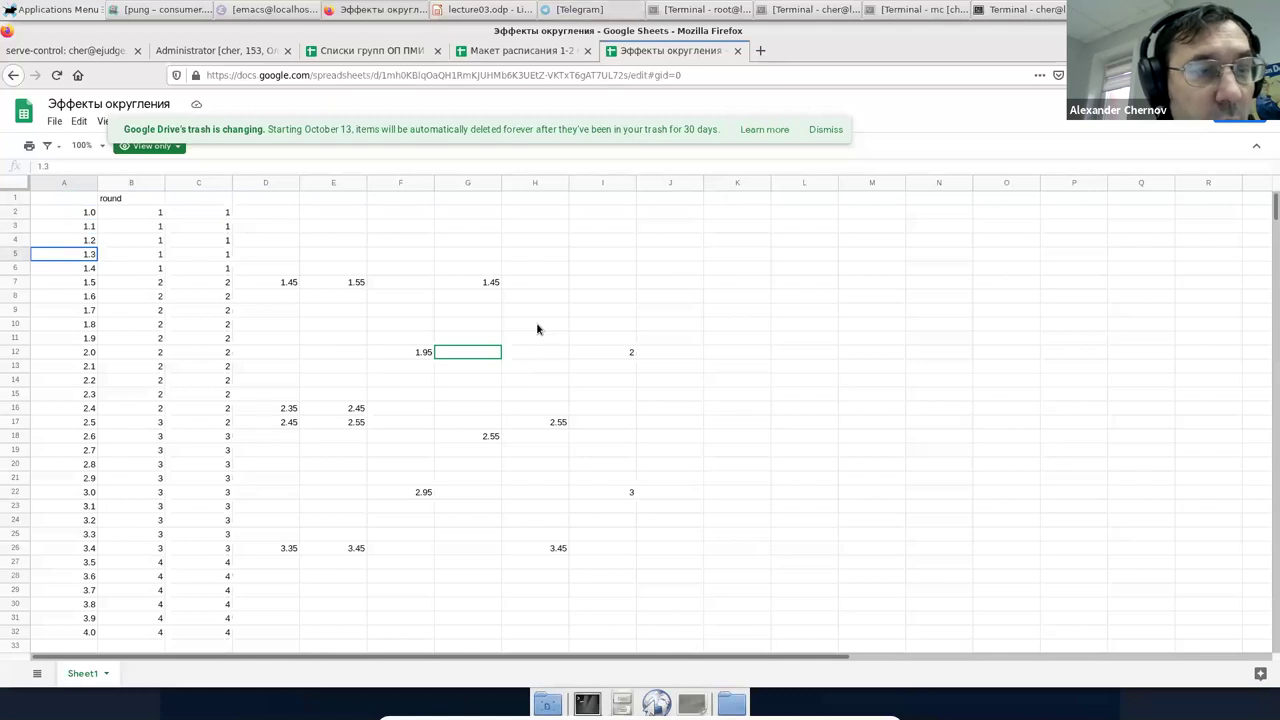
pyautogui.press('Up')
pyautogui.press('Up')
pyautogui.press('Up')
pyautogui.press('Down')
pyautogui.press('Down')
pyautogui.press('Down')
pyautogui.press('Down')
pyautogui.press('Down')
pyautogui.press('Down')
pyautogui.press('Down')
pyautogui.press('Down')
pyautogui.press('Down')
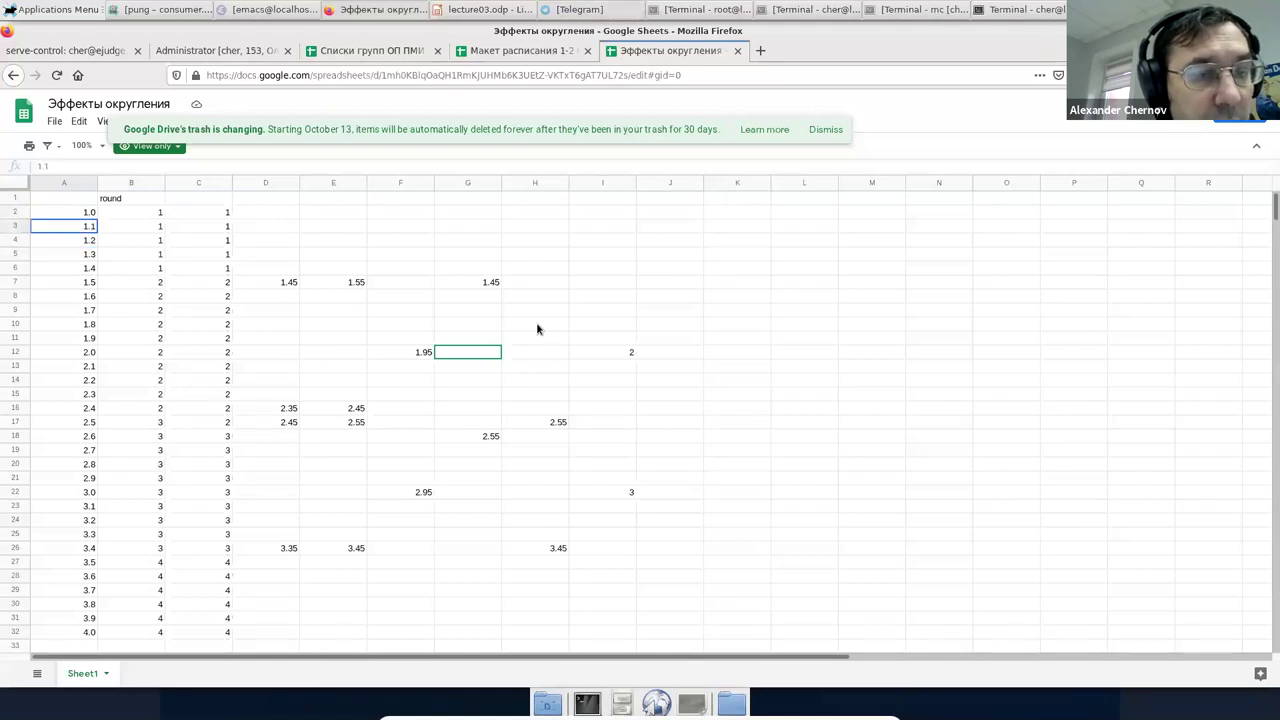
pyautogui.press('Down')
pyautogui.press('Down')
pyautogui.press('Down')
pyautogui.press('Down')
pyautogui.press('Down')
pyautogui.press('Down')
pyautogui.press('Down')
pyautogui.press('Down')
pyautogui.press('Down')
pyautogui.press('Down')
pyautogui.press('Down')
pyautogui.press('Down')
pyautogui.press('Down')
pyautogui.press('Down')
pyautogui.press('Down')
pyautogui.press('Down')
pyautogui.press('Down')
pyautogui.press('Down')
pyautogui.press('Down')
pyautogui.press('Down')
pyautogui.press('Up')
pyautogui.press('Up')
pyautogui.press('Up')
pyautogui.press('Up')
pyautogui.press('Up')
pyautogui.press('Up')
pyautogui.press('Up')
pyautogui.press('Up')
pyautogui.press('Up')
pyautogui.press('Up')
pyautogui.press('Up')
pyautogui.press('Up')
pyautogui.press('Up')
pyautogui.press('Up')
pyautogui.press('Up')
pyautogui.press('Up')
pyautogui.press('Up')
pyautogui.press('Up')
pyautogui.press('Up')
pyautogui.press('Up')
pyautogui.press('Up')
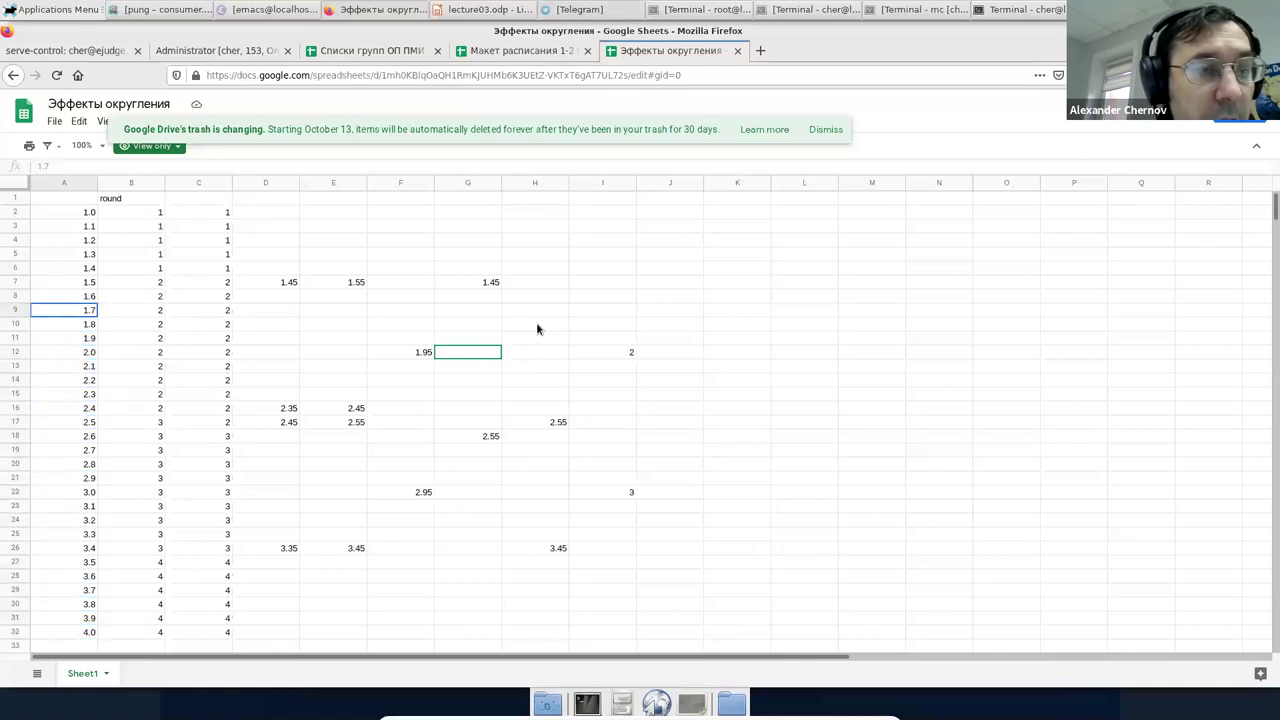
pyautogui.press('Up')
pyautogui.press('Up')
pyautogui.press('Up')
pyautogui.press('Up')
pyautogui.press('Up')
pyautogui.press('Up')
pyautogui.press('Up')
pyautogui.press('Up')
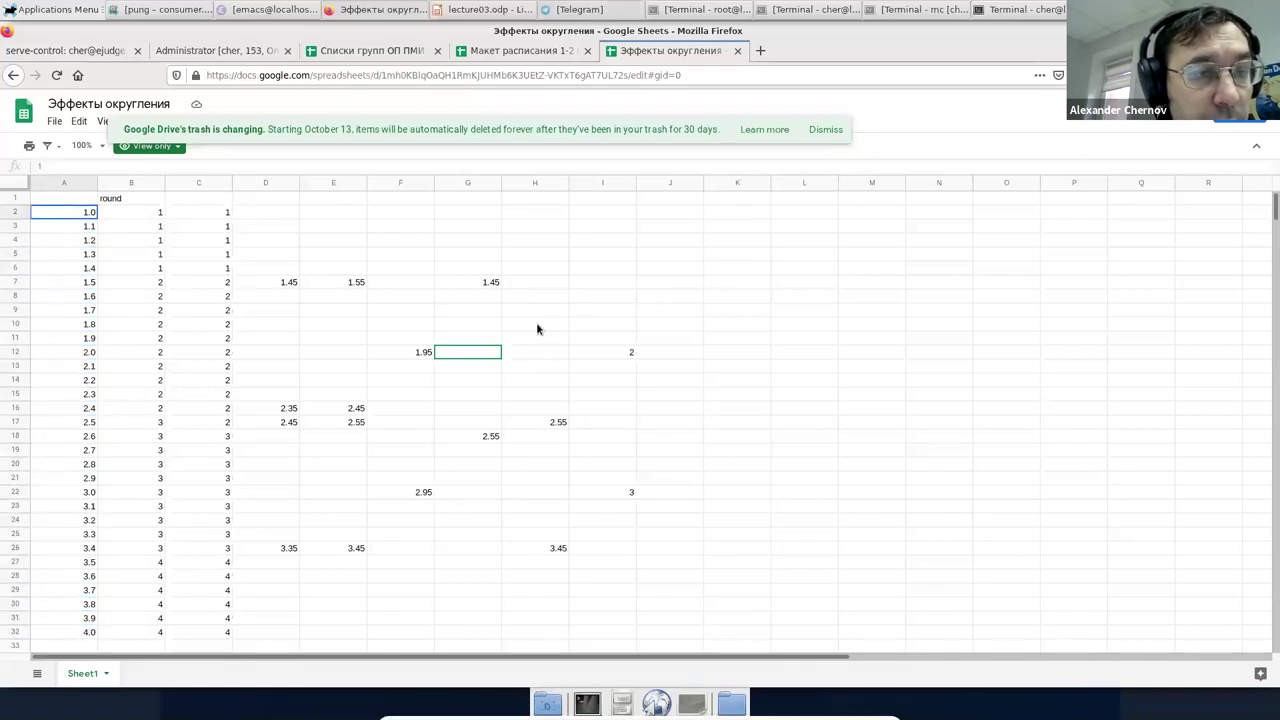
# Step: Examine the rounded results in the "round" column from cell B2 down to B27, alongside their source numbers
pyautogui.press('Right')
pyautogui.press('Down')
pyautogui.press('Down')
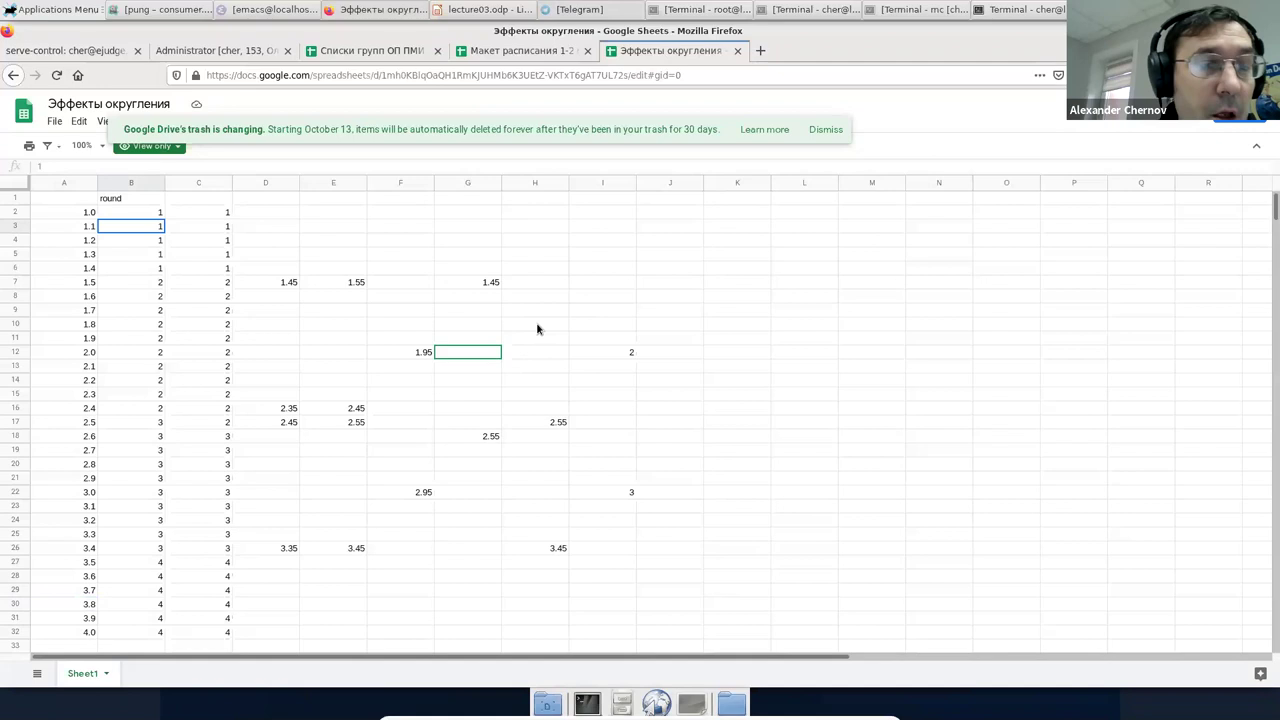
pyautogui.press('Up')
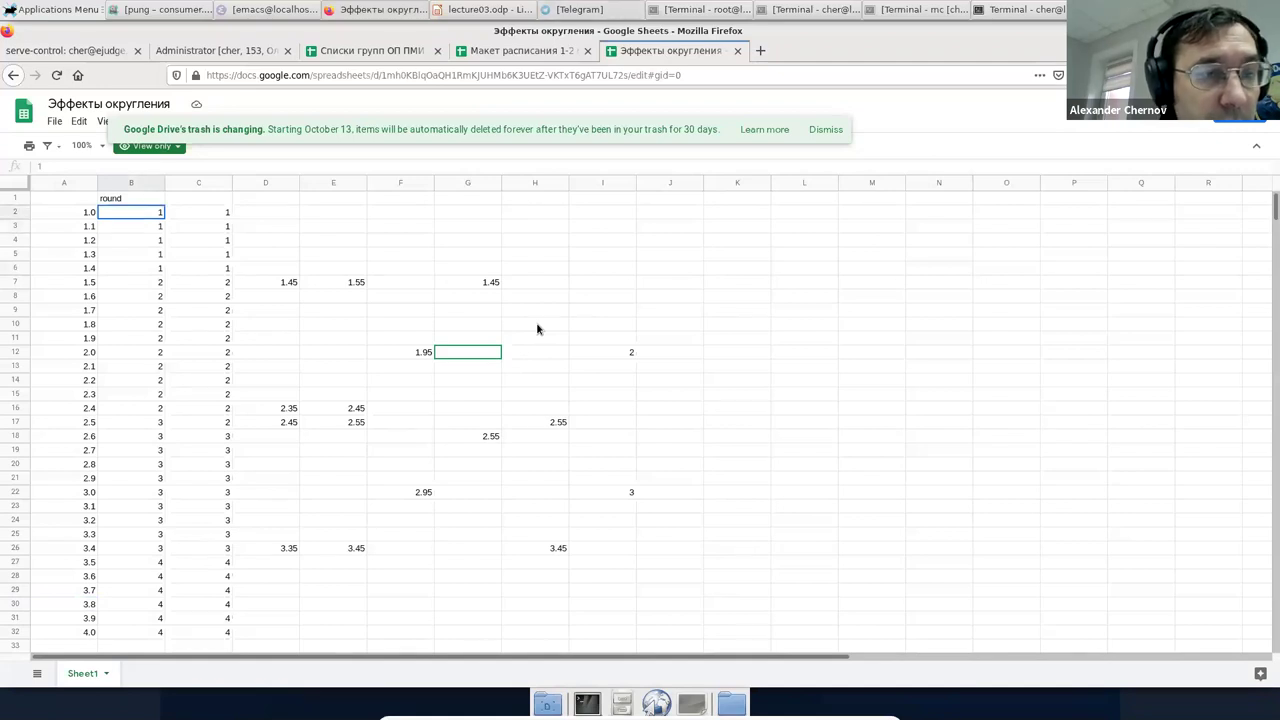
pyautogui.press('Down')
pyautogui.press('Down')
pyautogui.press('Down')
pyautogui.press('Down')
pyautogui.press('Down')
pyautogui.press('Down')
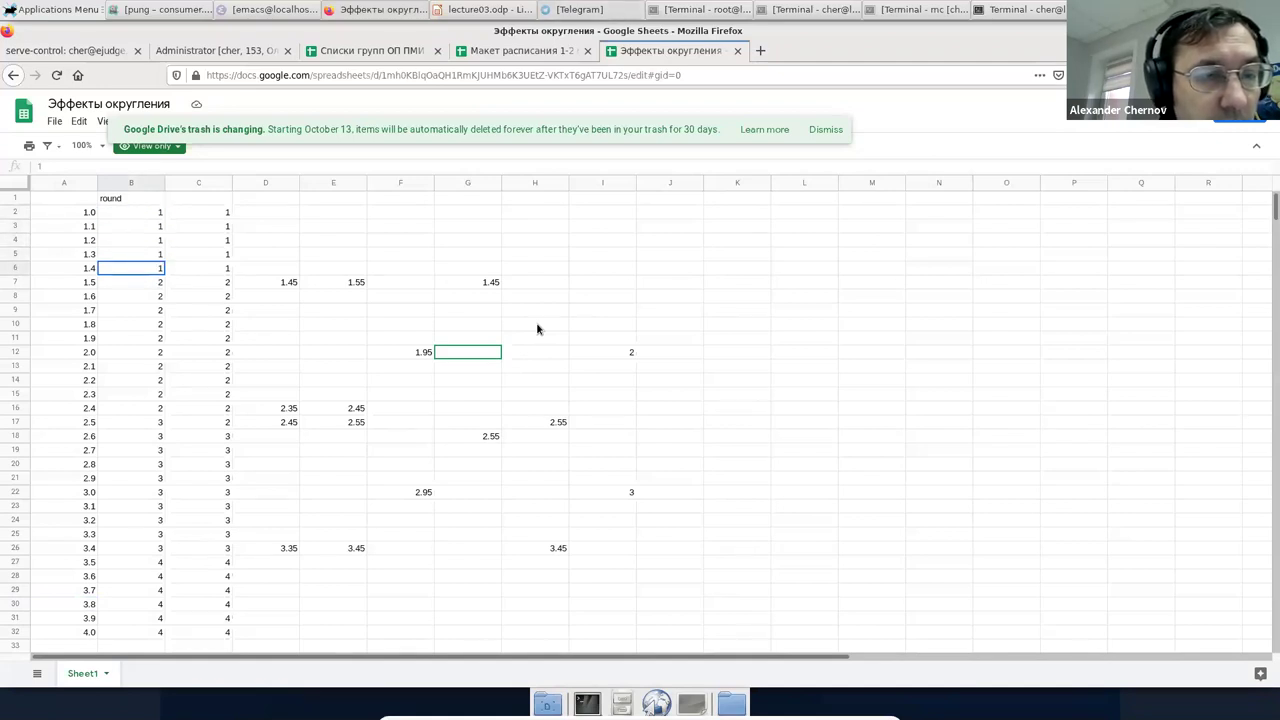
pyautogui.press('Up')
pyautogui.press('Down')
pyautogui.press('Down')
pyautogui.press('Down')
pyautogui.press('Down')
pyautogui.press('Down')
pyautogui.press('Down')
pyautogui.press('Down')
pyautogui.press('Down')
pyautogui.press('Down')
pyautogui.press('Down')
pyautogui.press('Down')
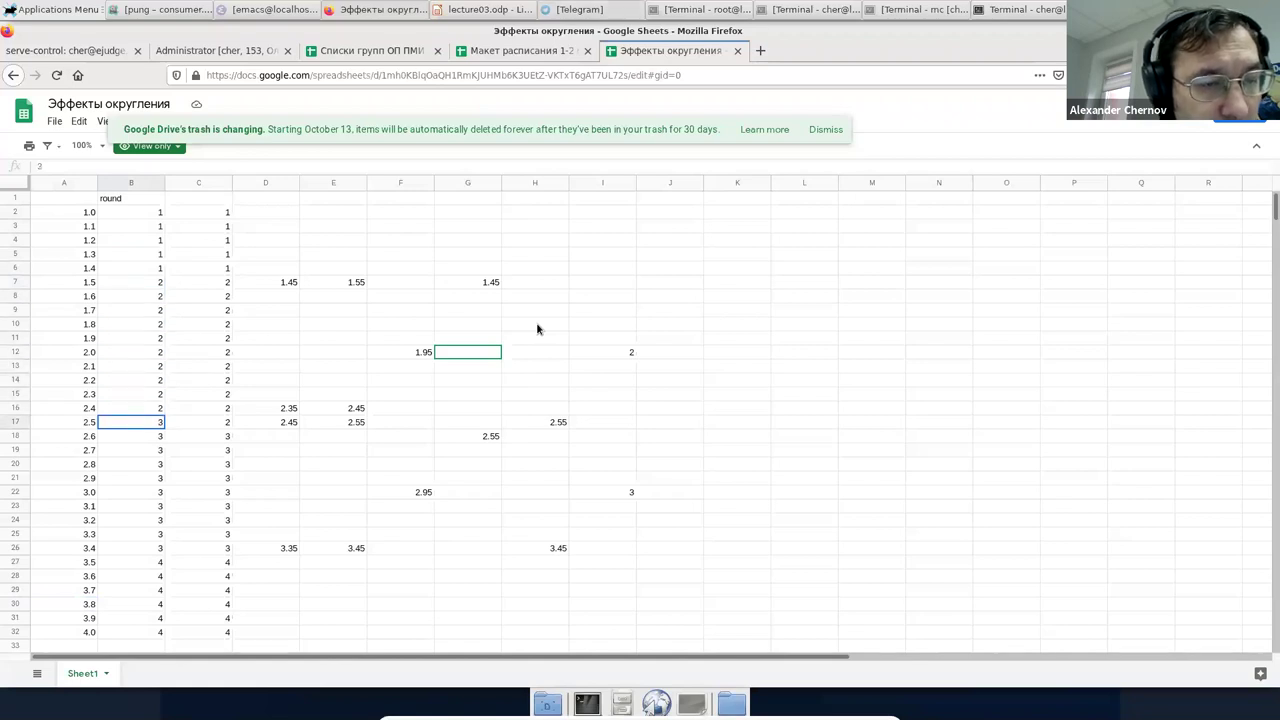
pyautogui.press('Up')
pyautogui.press('Down')
pyautogui.press('Down')
pyautogui.press('Down')
pyautogui.press('Down')
pyautogui.press('Down')
pyautogui.press('Down')
pyautogui.press('Down')
pyautogui.press('Down')
pyautogui.press('Down')
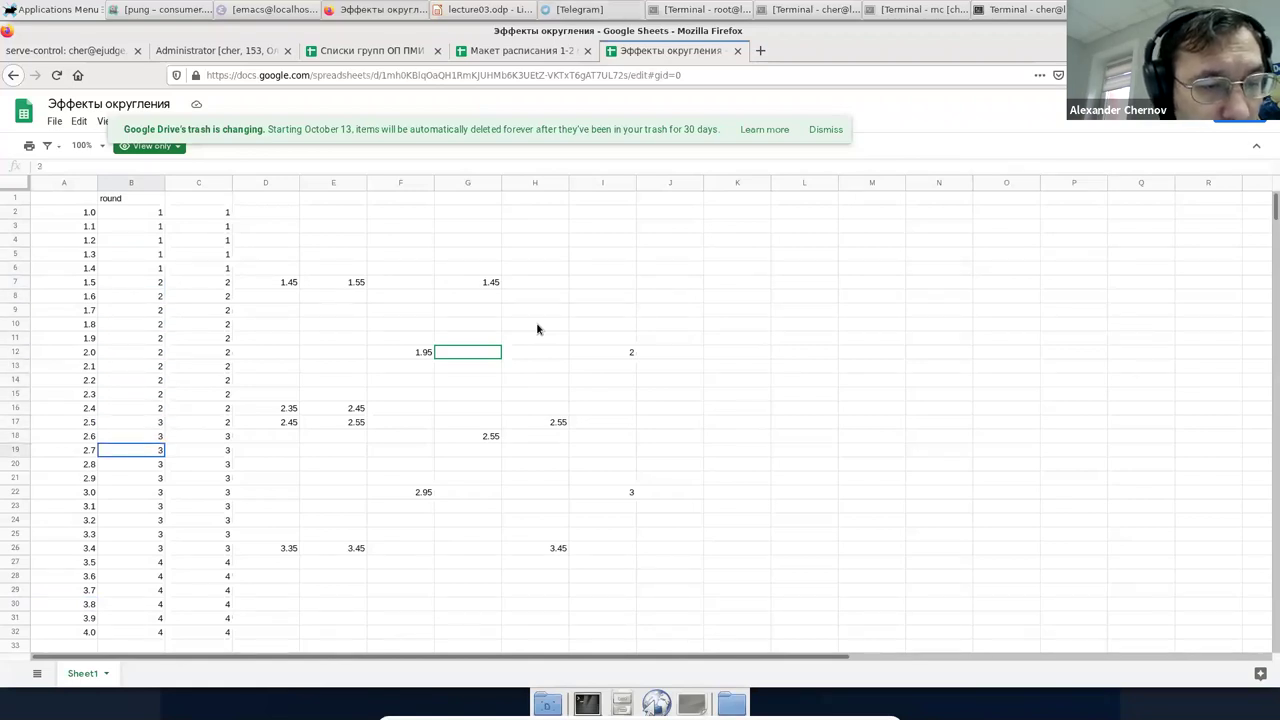
pyautogui.press('Down')
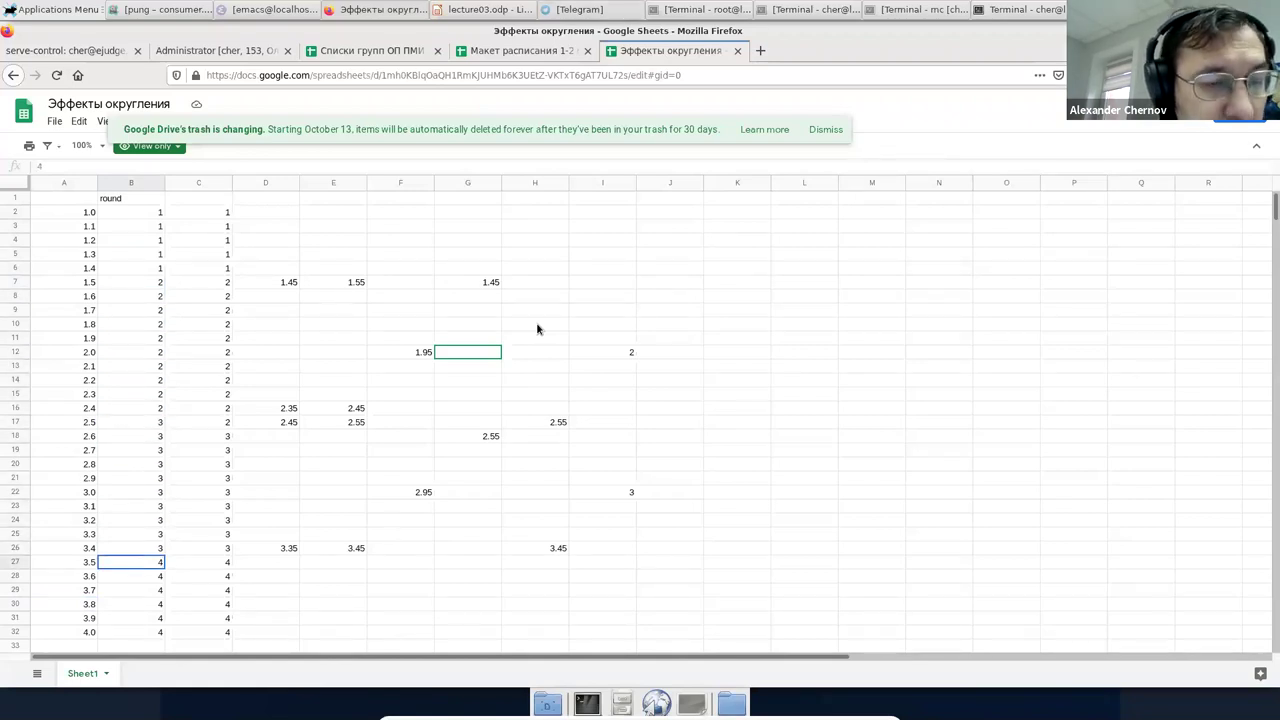
# Step: Go back through the "round" column and compare the groups of source numbers that round to 2 and to 3
pyautogui.press('Up')
pyautogui.press('Up')
pyautogui.press('Up')
pyautogui.press('Up')
pyautogui.press('Up')
pyautogui.press('Up')
pyautogui.press('Up')
pyautogui.press('Up')
pyautogui.press('Up')
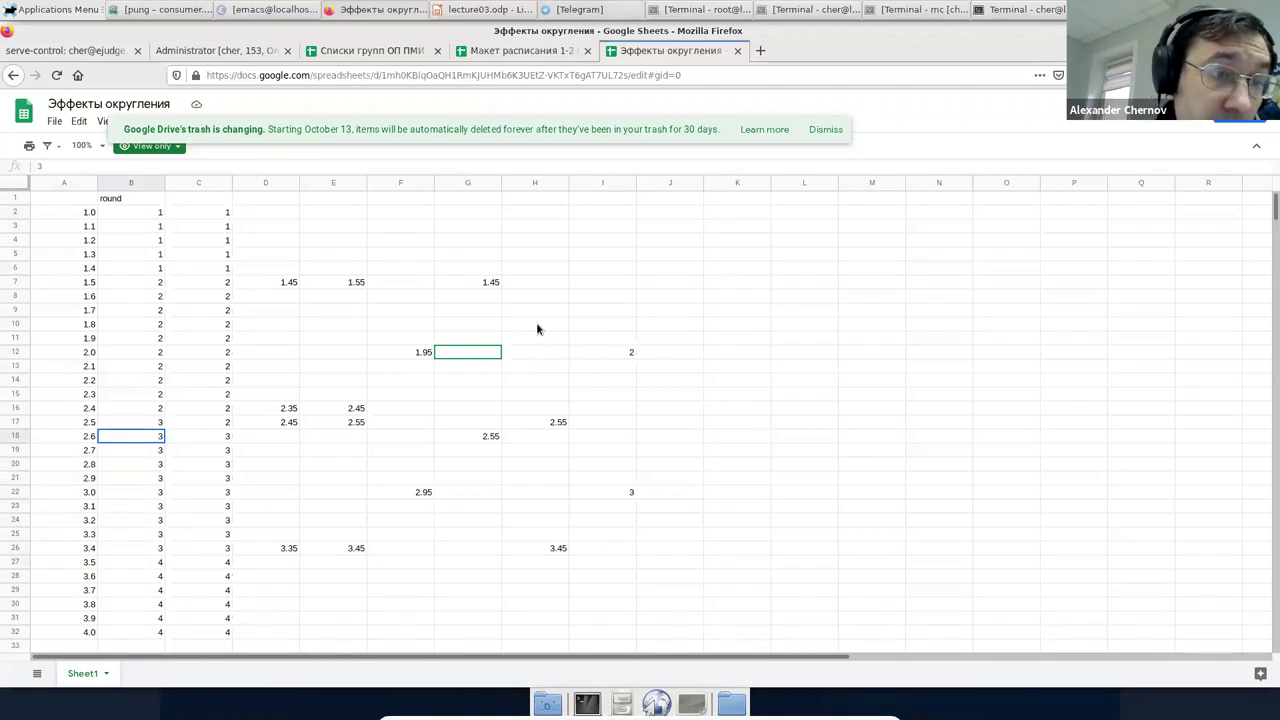
pyautogui.press('Up')
pyautogui.press('Up')
pyautogui.press('Up')
pyautogui.press('Up')
pyautogui.press('Up')
pyautogui.press('Up')
pyautogui.press('Up')
pyautogui.press('Up')
pyautogui.press('Up')
pyautogui.press('Up')
pyautogui.press('Up')
pyautogui.press('Up')
pyautogui.press('Up')
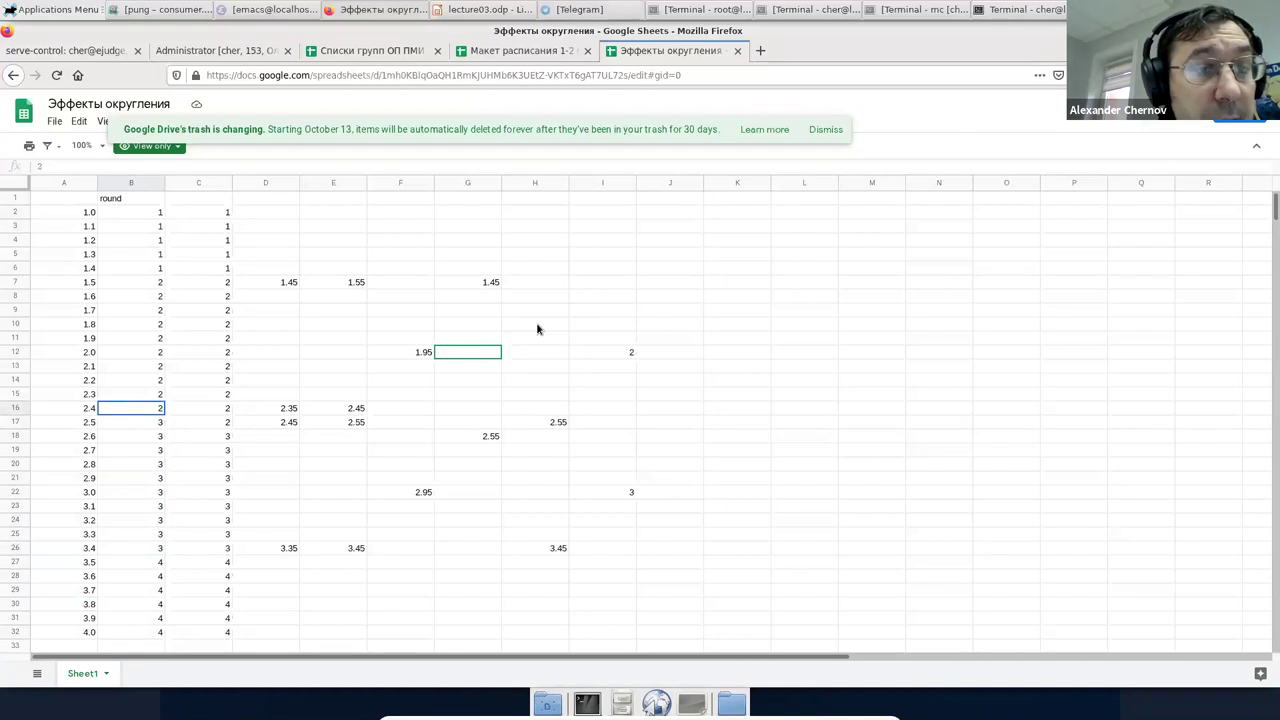
pyautogui.press('Down')
pyautogui.press('Down')
pyautogui.press('Up')
pyautogui.press('Up')
pyautogui.press('Up')
pyautogui.press('Up')
pyautogui.press('Down')
pyautogui.press('Down')
pyautogui.press('Down')
pyautogui.press('Down')
pyautogui.press('Down')
pyautogui.press('Down')
pyautogui.press('Down')
pyautogui.press('Down')
pyautogui.press('Down')
pyautogui.press('Down')
pyautogui.press('Down')
pyautogui.press('Down')
pyautogui.press('Down')
pyautogui.press('Down')
pyautogui.press('Down')
pyautogui.press('Down')
pyautogui.press('Down')
pyautogui.press('Down')
pyautogui.press('Down')
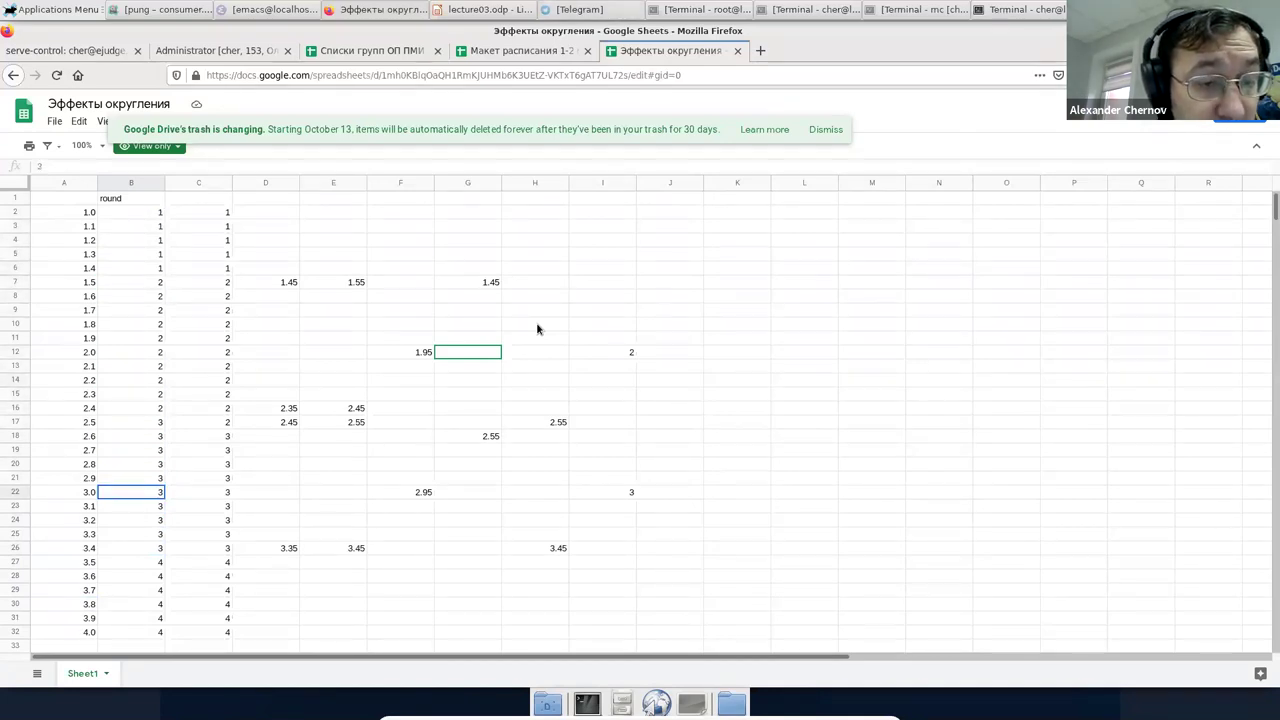
pyautogui.press('Up')
pyautogui.press('Up')
pyautogui.press('Up')
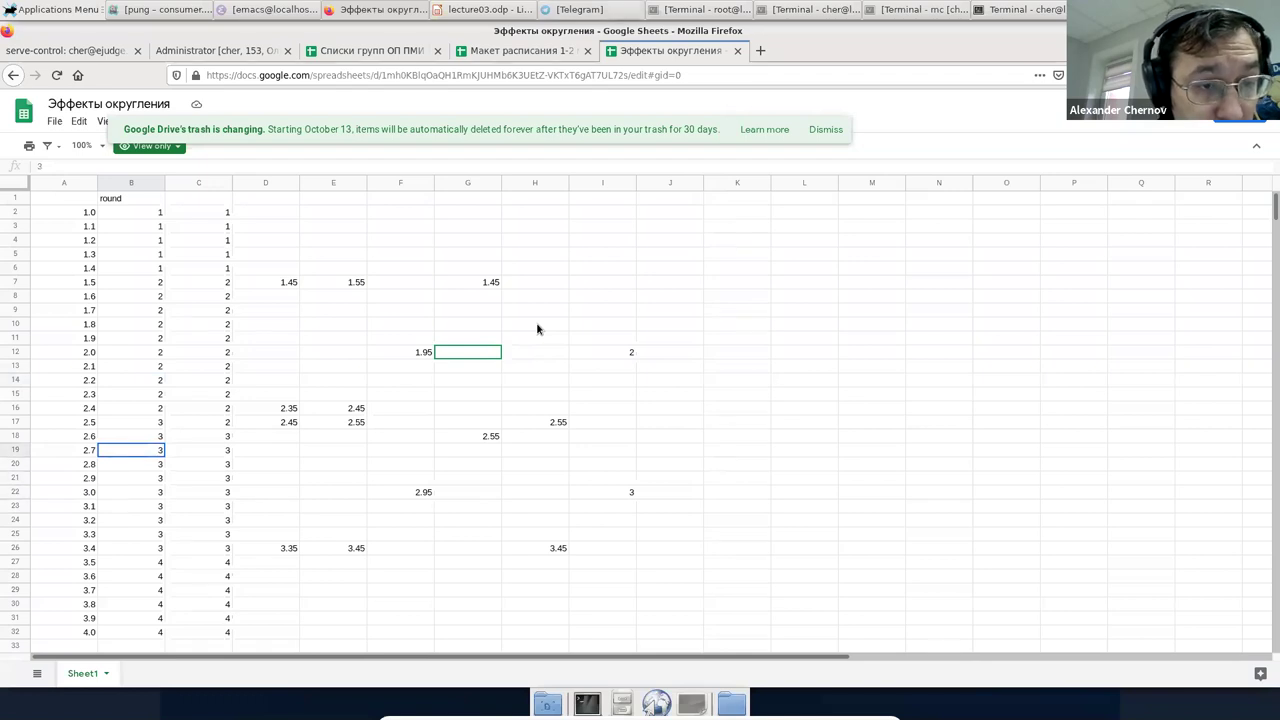
# Step: Go back up the "round" column to cell B7 and review the source numbers that round to 2
pyautogui.press('Up')
pyautogui.press('Up')
pyautogui.press('Up')
pyautogui.press('Up')
pyautogui.press('Up')
pyautogui.press('Up')
pyautogui.press('Up')
pyautogui.press('Up')
pyautogui.press('Up')
pyautogui.press('Up')
pyautogui.press('Up')
pyautogui.press('Up')
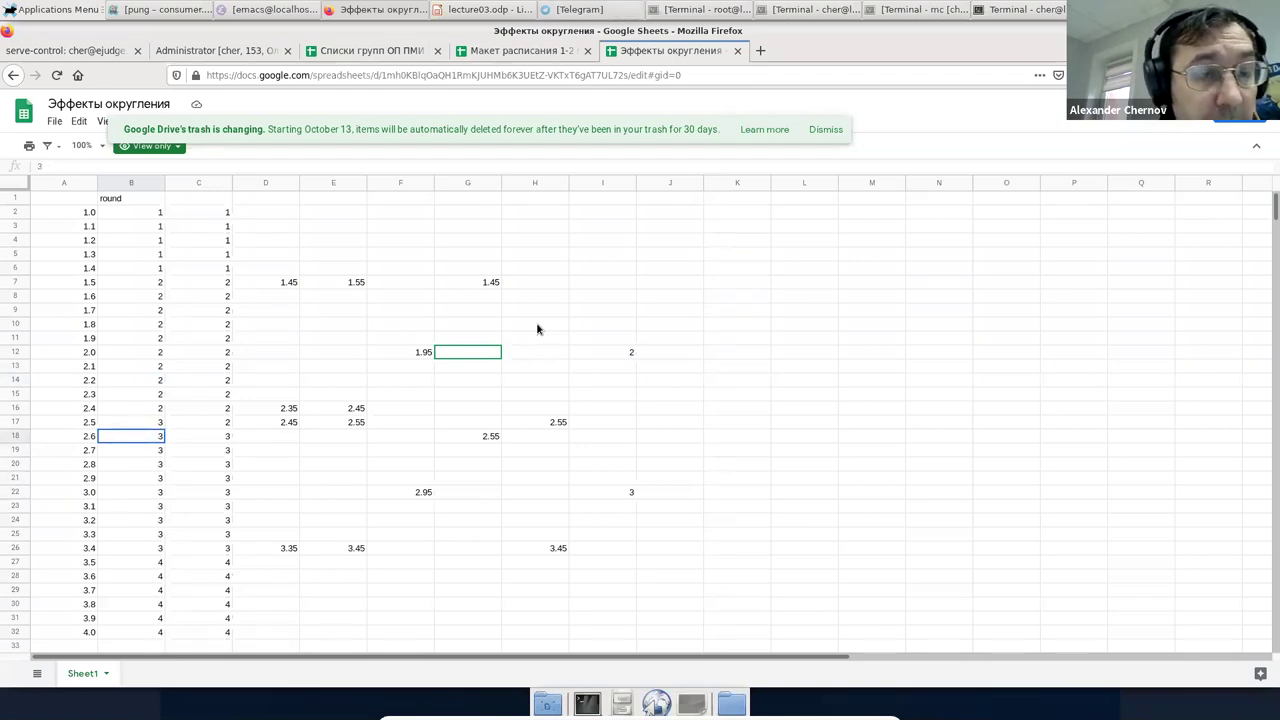
# Step: Examine the "round" column downward from B7, checking the full groups of results equal to 2 and 3
pyautogui.press('Down')
pyautogui.press('Down')
pyautogui.press('Down')
pyautogui.press('Down')
pyautogui.press('Down')
pyautogui.press('Down')
pyautogui.press('Down')
pyautogui.press('Down')
pyautogui.press('Down')
pyautogui.press('Down')
pyautogui.press('Down')
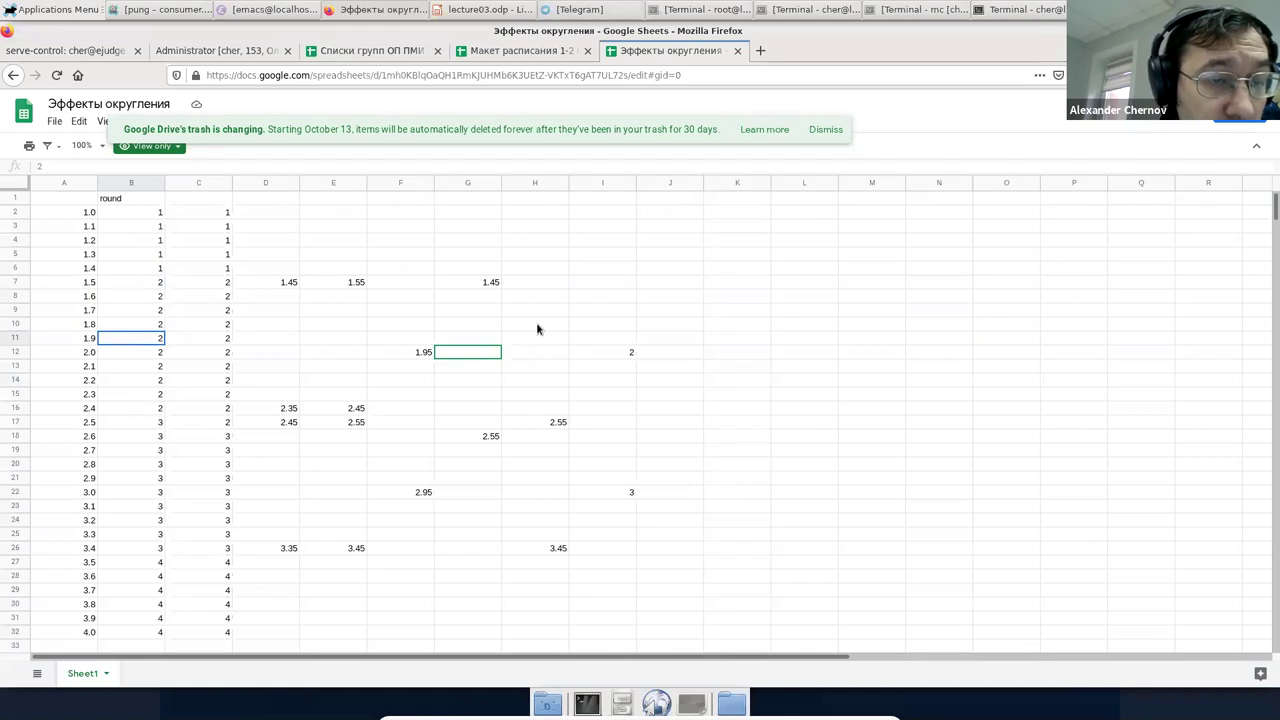
pyautogui.press('Down')
pyautogui.press('Down')
pyautogui.press('Down')
pyautogui.press('Down')
pyautogui.press('Down')
pyautogui.press('Down')
pyautogui.press('Down')
pyautogui.press('Down')
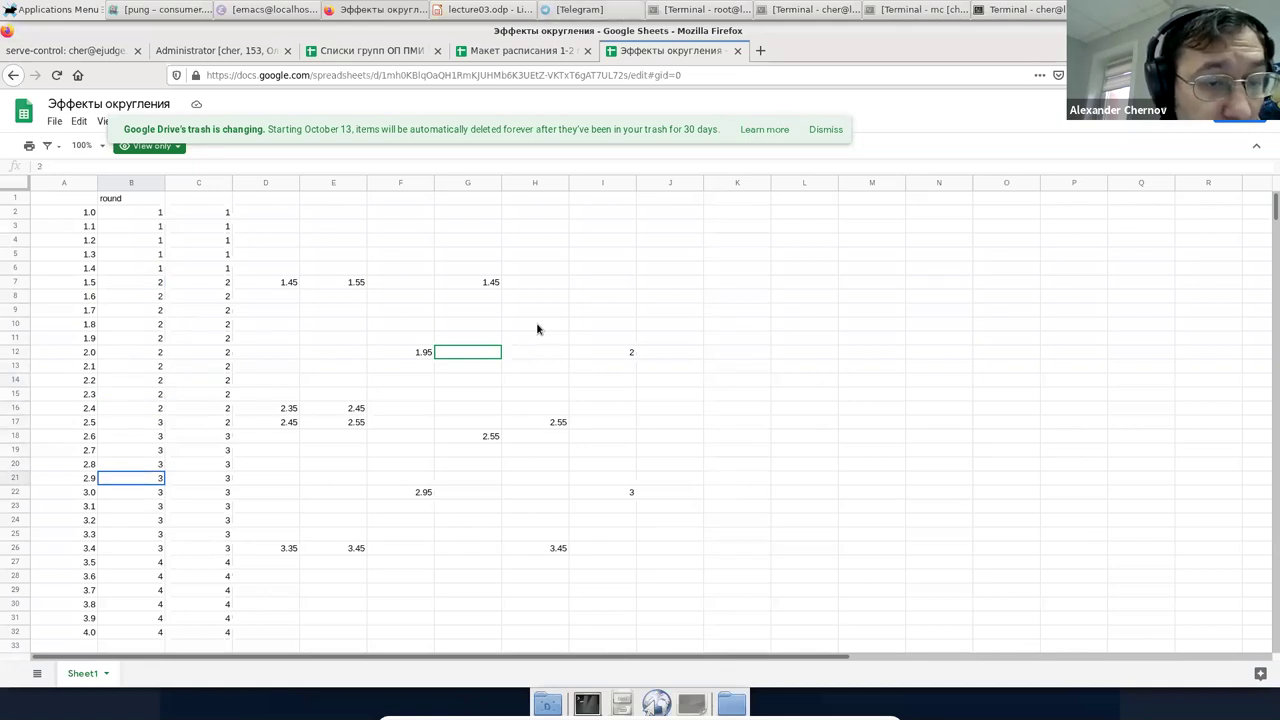
# Step: Go back up the "round" column and examine the source number 1.5 in cell A7
pyautogui.press('Up')
pyautogui.press('Up')
pyautogui.press('Up')
pyautogui.press('Up')
pyautogui.press('Up')
pyautogui.press('Up')
pyautogui.press('Up')
pyautogui.press('Up')
pyautogui.press('Up')
pyautogui.press('Up')
pyautogui.press('Up')
pyautogui.press('Up')
pyautogui.press('Up')
pyautogui.press('Up')
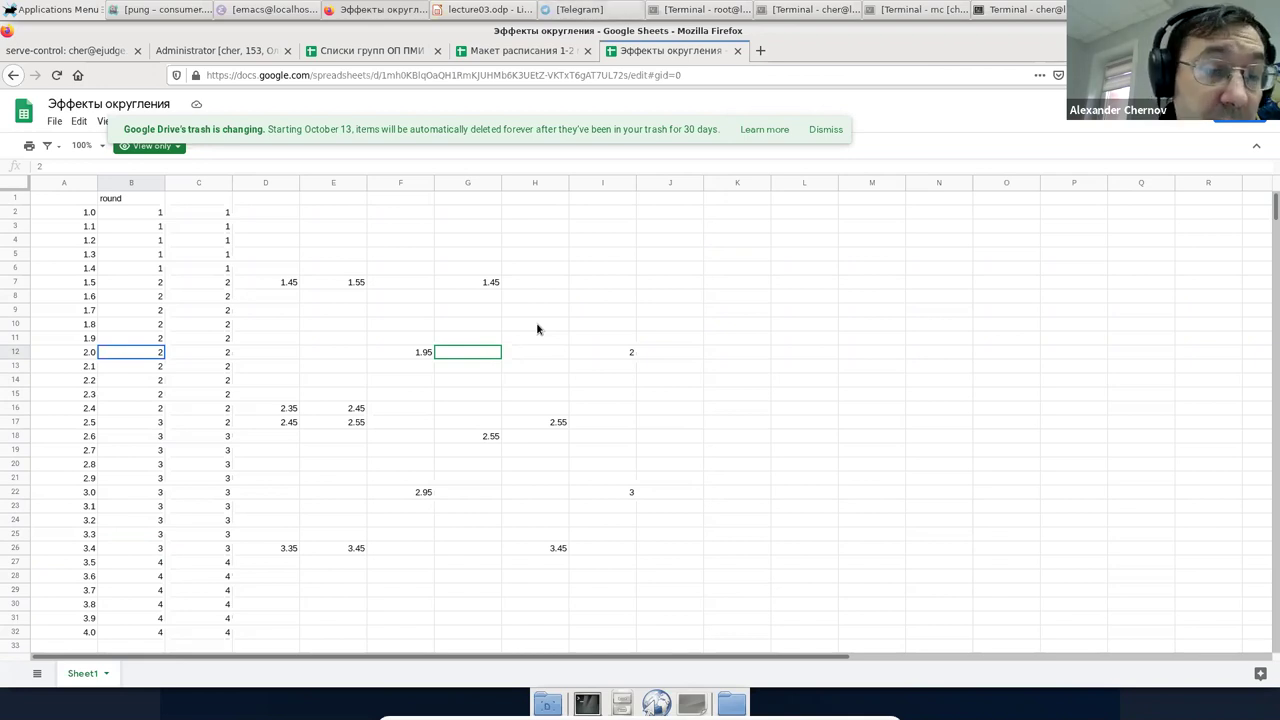
pyautogui.press('Up')
pyautogui.press('Up')
pyautogui.press('Up')
pyautogui.press('Up')
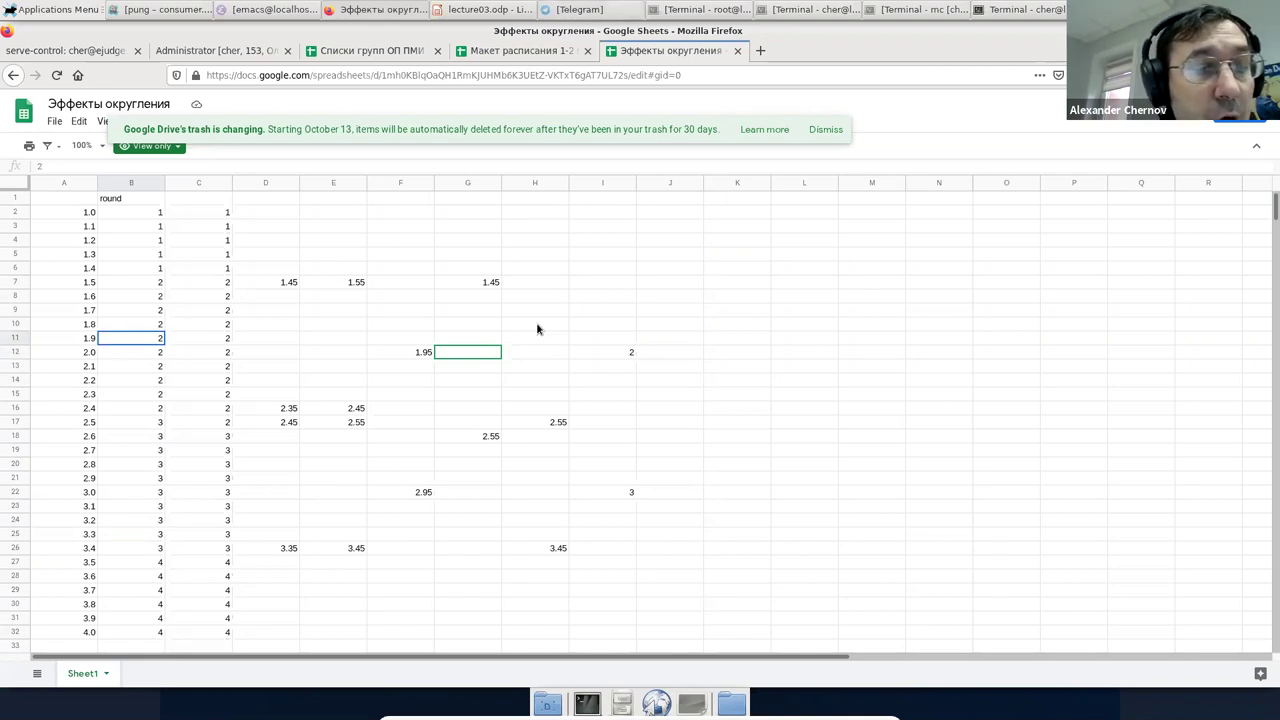
pyautogui.press('Up')
pyautogui.press('Left')
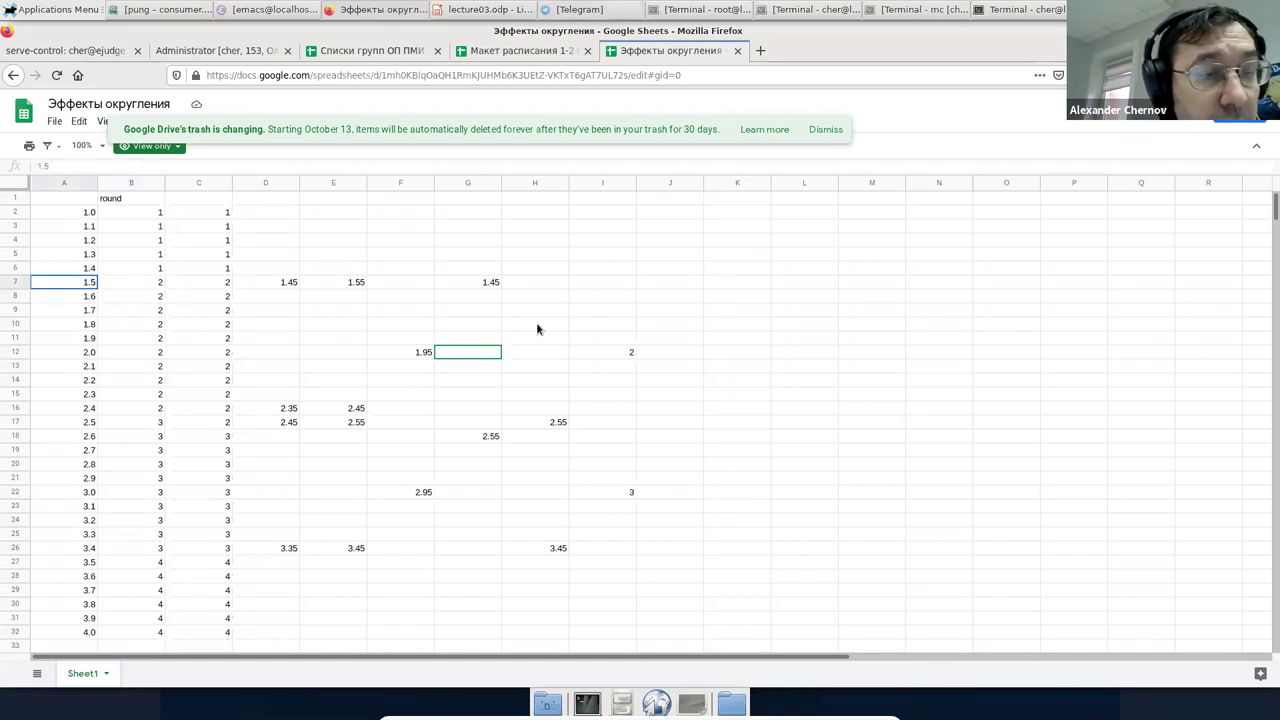
# Step: Examine column C from row 7 to row 17 and compare how 2.5 is rounded there and in the "round" column
pyautogui.press('Right')
pyautogui.press('Right')
pyautogui.press('Down')
pyautogui.press('Down')
pyautogui.press('Down')
pyautogui.press('Down')
pyautogui.press('Down')
pyautogui.press('Down')
pyautogui.press('Down')
pyautogui.press('Down')
pyautogui.press('Down')
pyautogui.press('Down')
pyautogui.press('Down')
pyautogui.press('Left')
pyautogui.press('Up')
pyautogui.press('Left')
pyautogui.press('Right')
pyautogui.press('Right')
pyautogui.press('Right')
pyautogui.press('Left')
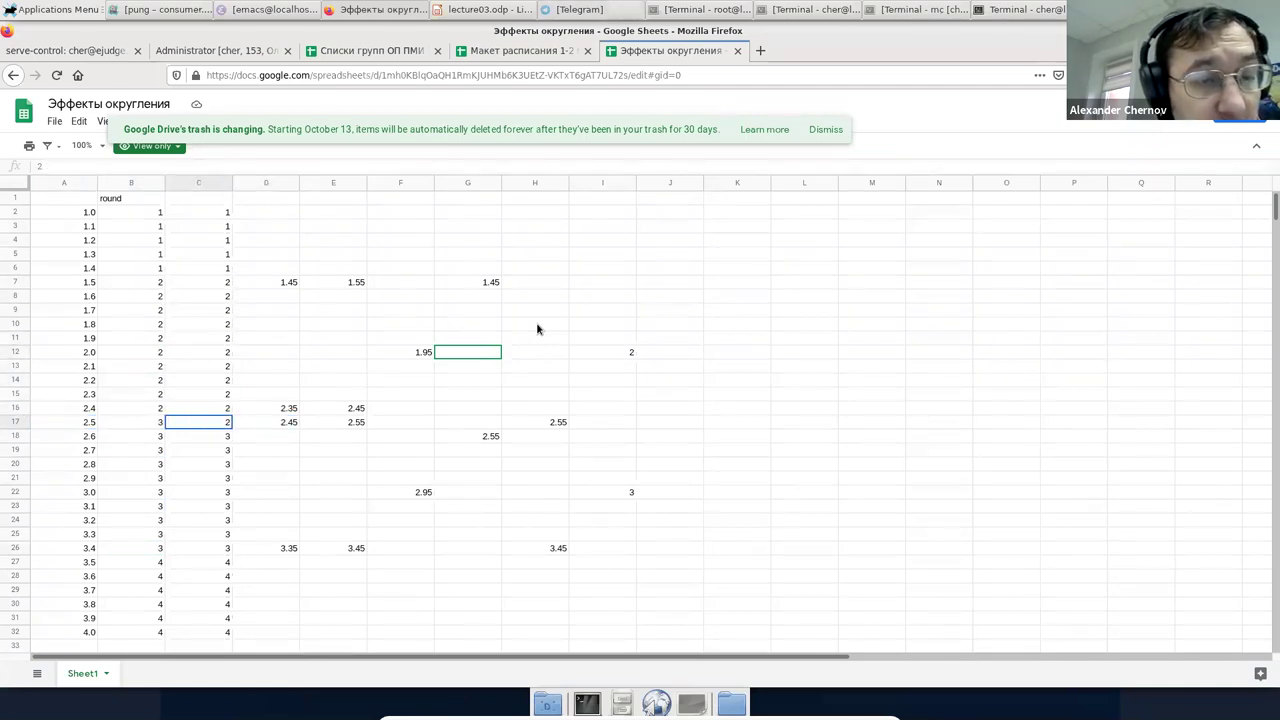
# Step: Examine the column C results equal to 3 below row 17 and compare them with columns A and B where the group ends
pyautogui.press('Down')
pyautogui.press('Down')
pyautogui.press('Down')
pyautogui.press('Down')
pyautogui.press('Down')
pyautogui.press('Down')
pyautogui.press('Down')
pyautogui.press('Down')
pyautogui.press('Down')
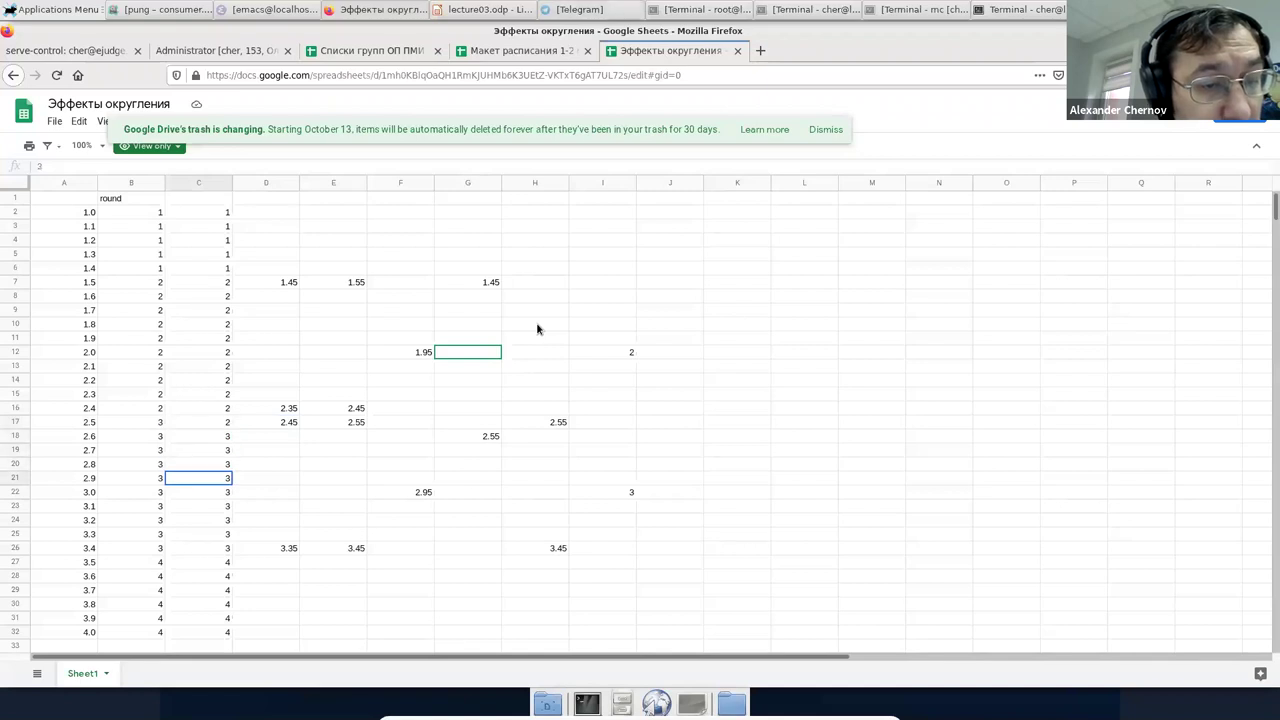
pyautogui.press('Left')
pyautogui.press('Down')
pyautogui.press('Left')
pyautogui.press('Right')
pyautogui.press('Right')
# Step: Go back up column C and locate the first result equal to 2 in cell C7
pyautogui.press('Up')
pyautogui.press('Up')
pyautogui.press('Up')
pyautogui.press('Up')
pyautogui.press('Up')
pyautogui.press('Up')
pyautogui.press('Up')
pyautogui.press('Up')
pyautogui.press('Up')
pyautogui.press('Up')
pyautogui.press('Up')
pyautogui.press('Up')
pyautogui.press('Up')
pyautogui.press('Up')
pyautogui.press('Up')
pyautogui.press('Up')
pyautogui.press('Up')
pyautogui.press('Up')
pyautogui.press('Up')
pyautogui.press('Up')
pyautogui.press('Up')
pyautogui.press('Down')
pyautogui.press('Down')
pyautogui.press('Down')
pyautogui.press('Down')
pyautogui.press('Down')
pyautogui.press('Up')
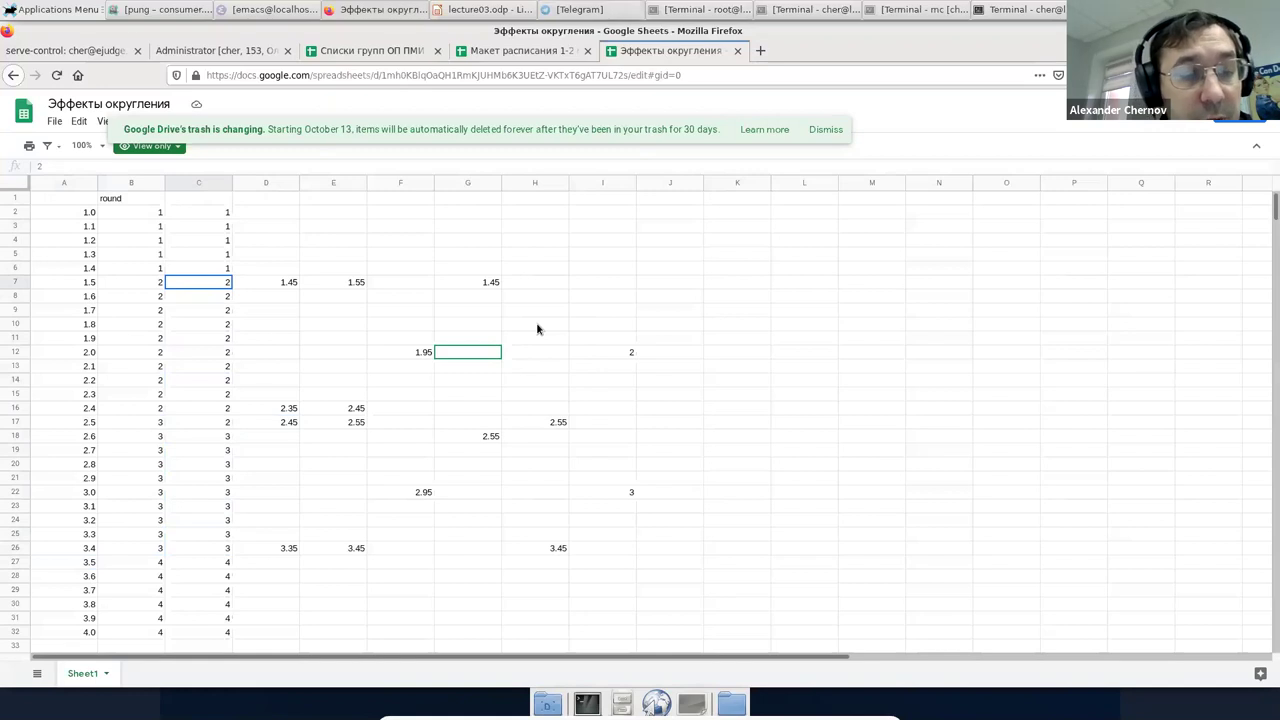
# Step: Examine the column C results equal to 2 from C7 down to C17
pyautogui.press('Down')
pyautogui.press('Down')
pyautogui.press('Down')
pyautogui.press('Down')
pyautogui.press('Down')
pyautogui.press('Down')
pyautogui.press('Down')
pyautogui.press('Down')
pyautogui.press('Down')
pyautogui.press('Down')
# Step: Select the column C results equal to 2 in C7:C17, followed by those equal to 3 in C18:C26, to compare the group sizes
pyautogui.press('Up')
pyautogui.press('Up')
pyautogui.press('Up')
pyautogui.press('Up')
pyautogui.press('Up')
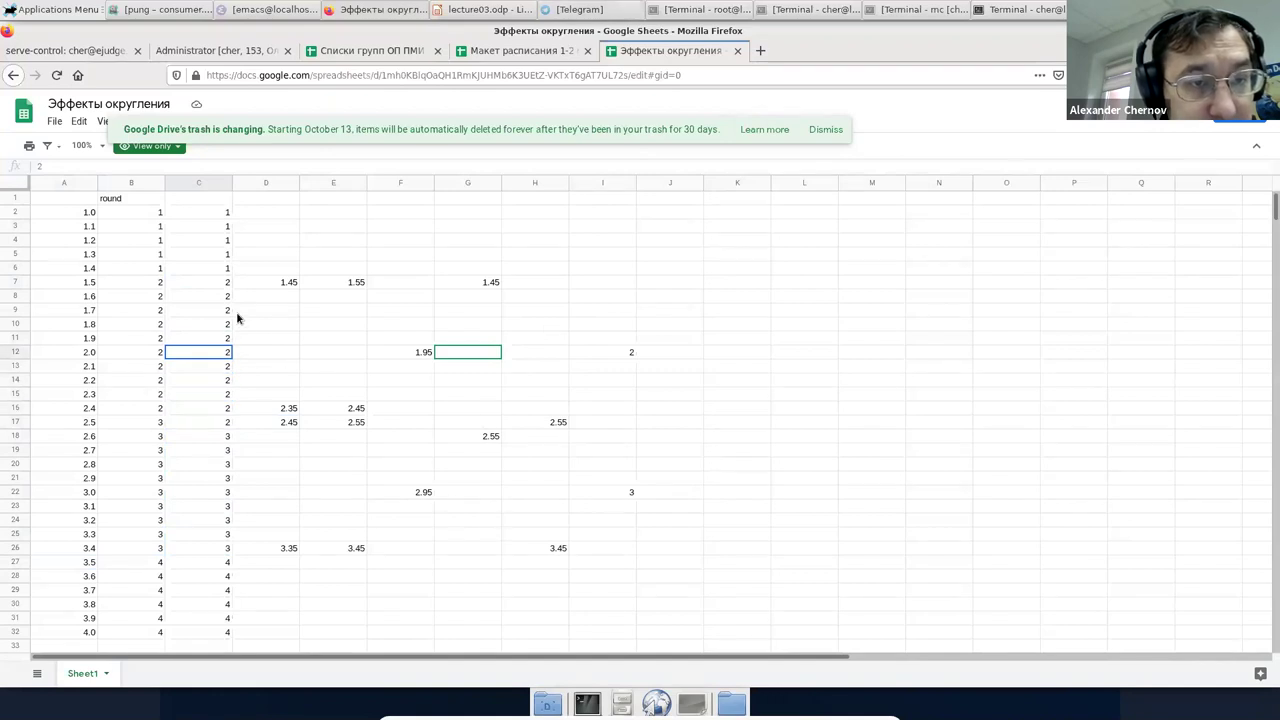
pyautogui.moveTo(214, 286); pyautogui.dragTo(216, 430)
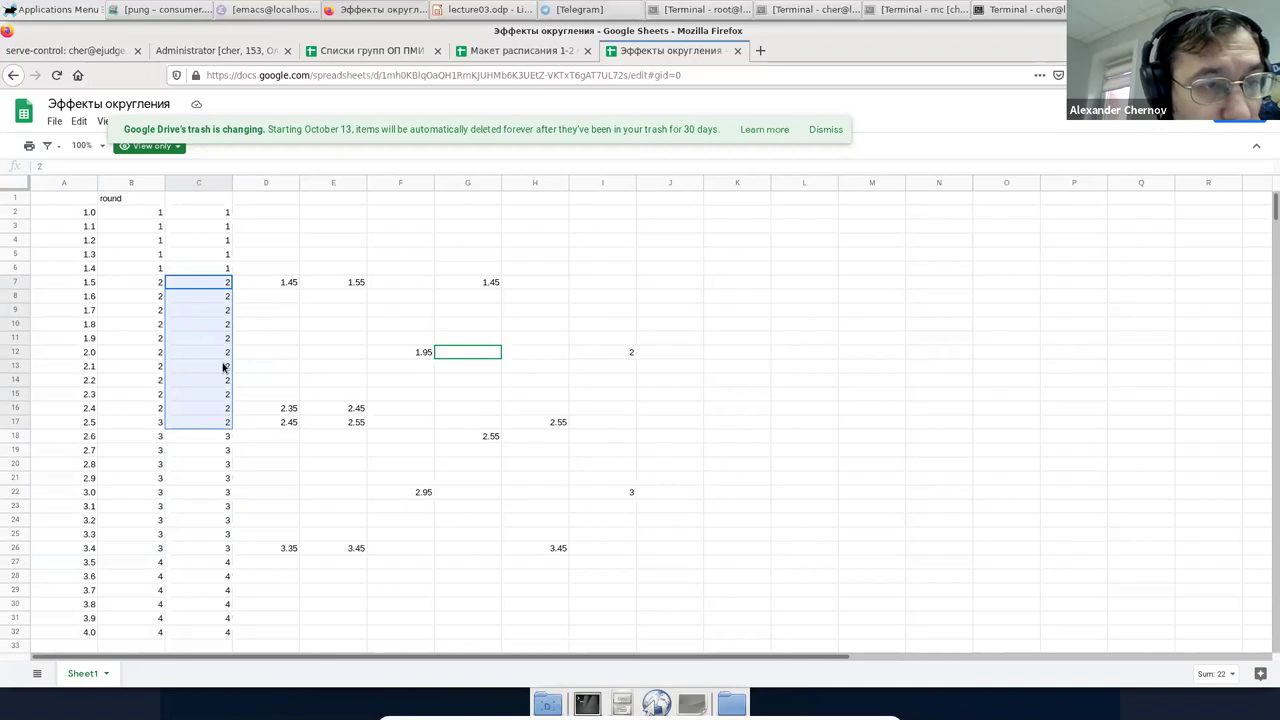
pyautogui.moveTo(223, 443); pyautogui.dragTo(217, 550)
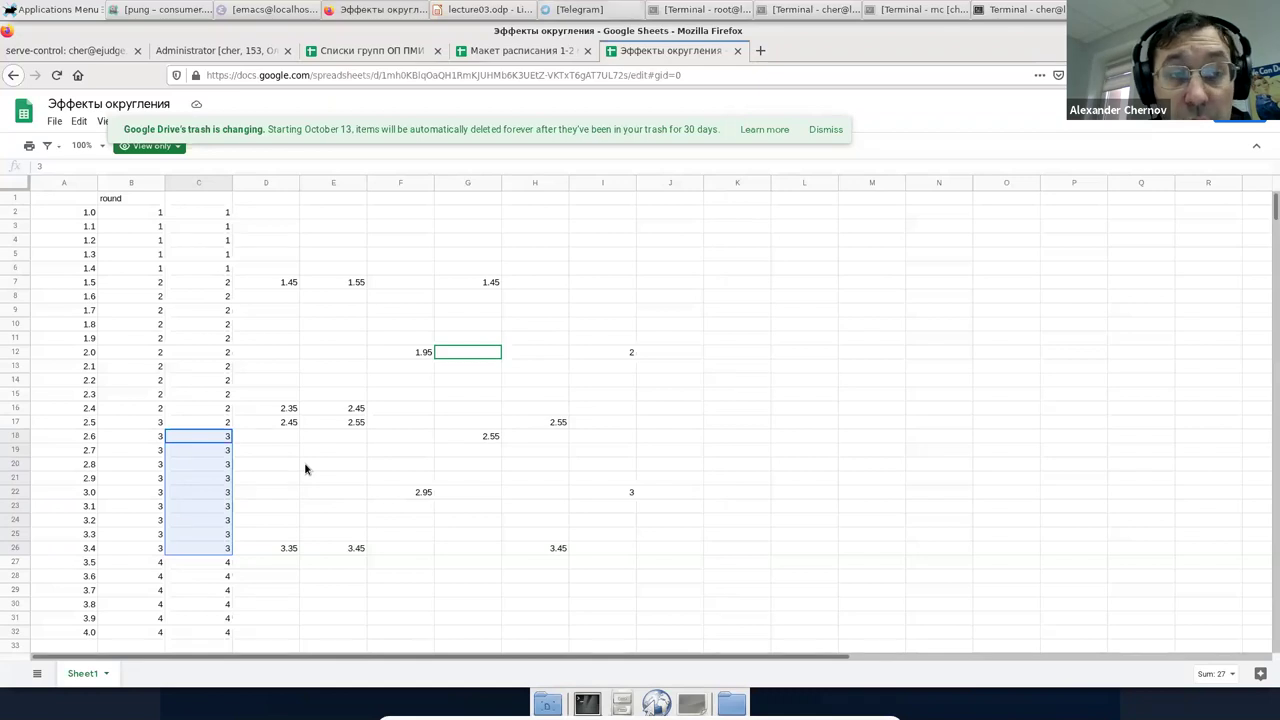
# Step: Return to column A and examine the source numbers around 1.5 in cell A7
pyautogui.press('Left')
pyautogui.press('Up')
pyautogui.press('Up')
pyautogui.press('Up')
pyautogui.press('Up')
pyautogui.press('Up')
pyautogui.press('Left')
pyautogui.press('Up')
pyautogui.press('Up')
pyautogui.press('Up')
pyautogui.press('Up')
pyautogui.press('Up')
pyautogui.press('Up')
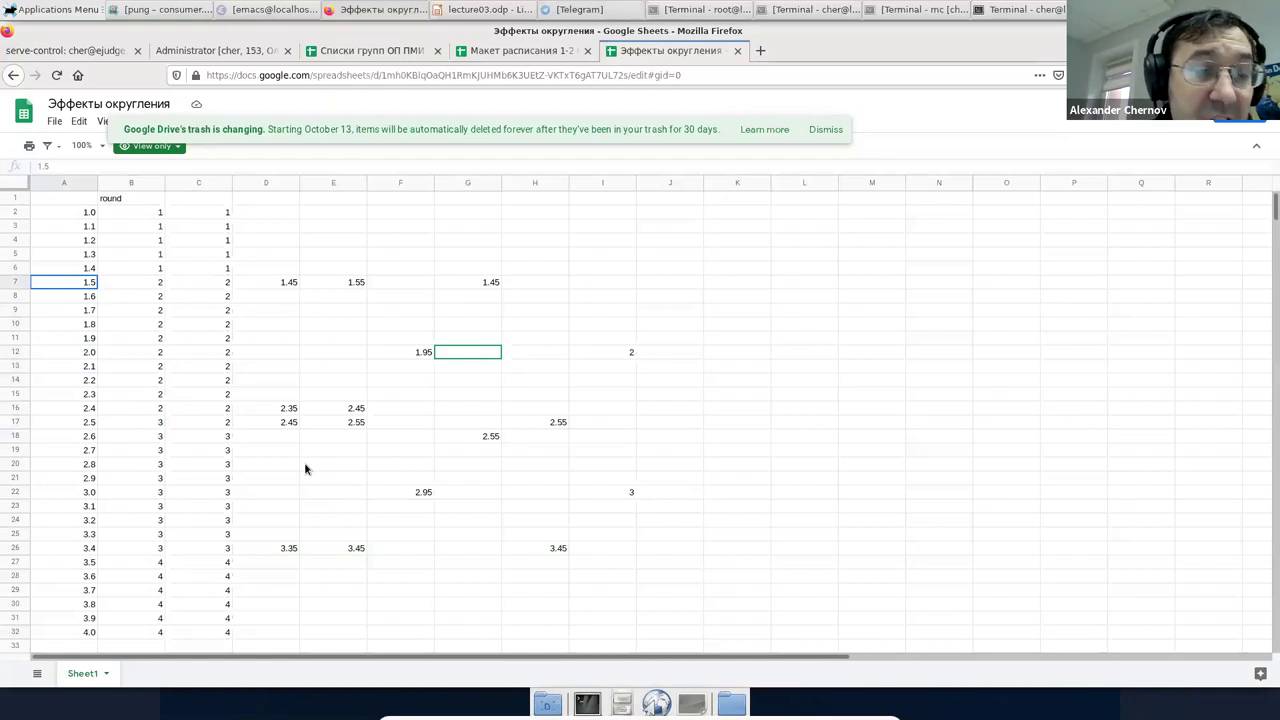
pyautogui.press('Up')
pyautogui.press('Up')
pyautogui.press('Up')
pyautogui.press('Down')
pyautogui.press('Down')
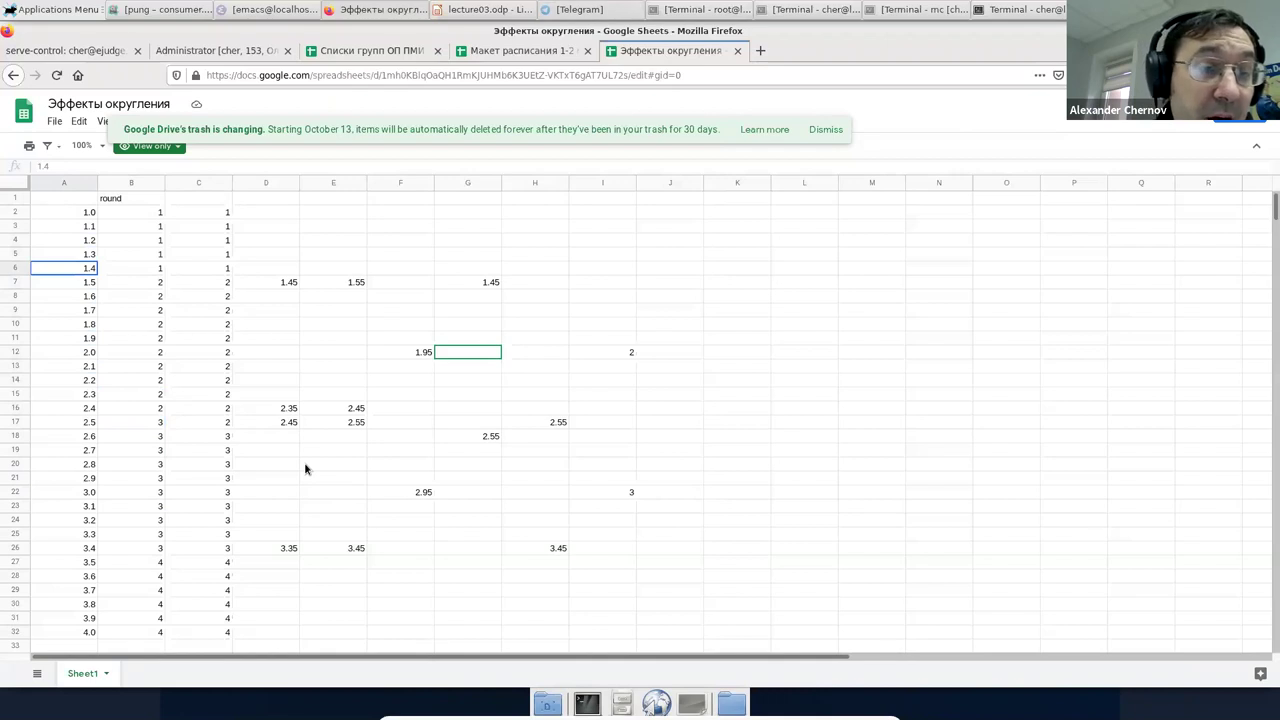
pyautogui.press('Down')
# Step: Examine the interval bounds 1.45 in D7 and 1.55 in E7 against the source number in A7
pyautogui.press('Right')
pyautogui.press('Right')
pyautogui.press('Right')
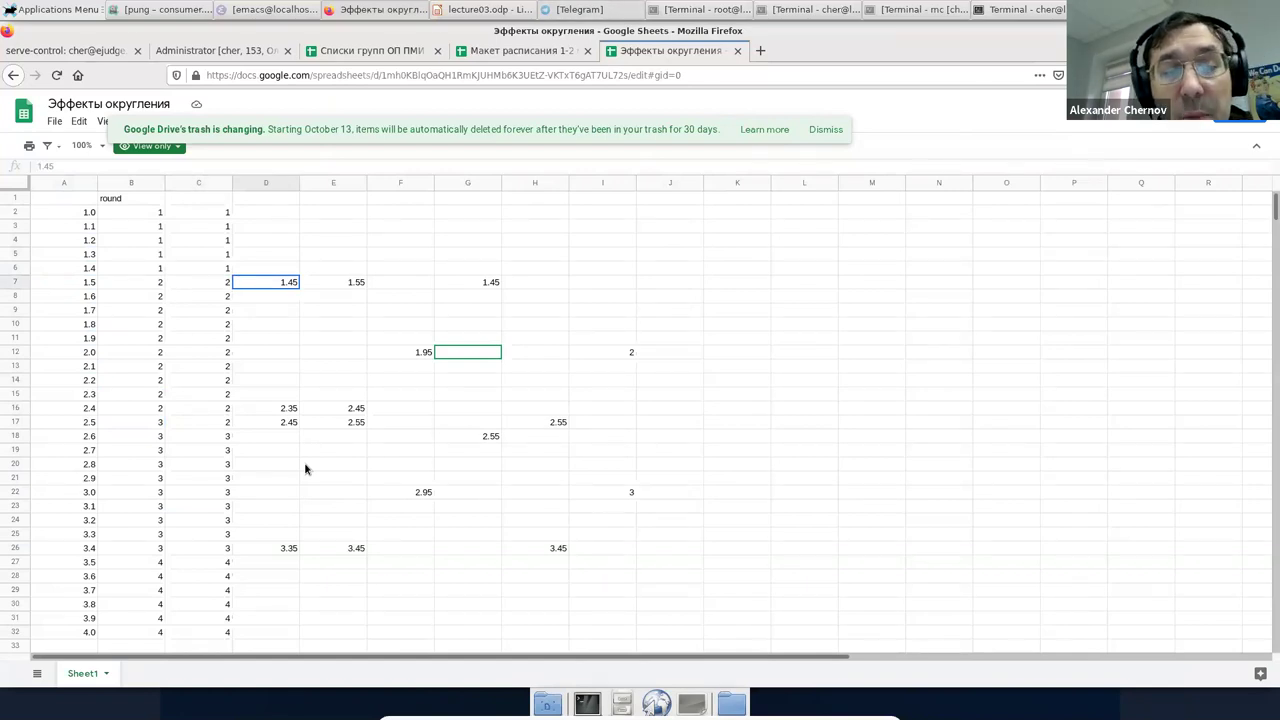
pyautogui.press('Right')
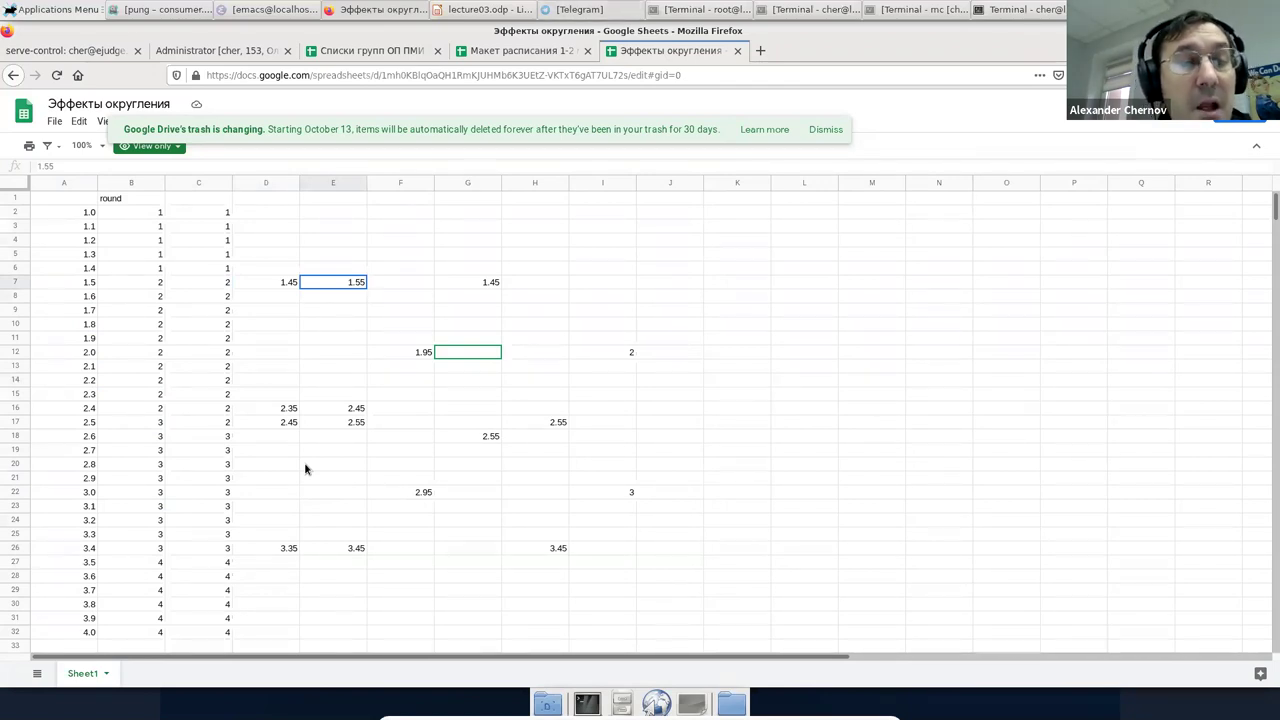
pyautogui.press('Left')
pyautogui.press('Left')
pyautogui.press('Left')
pyautogui.press('Left')
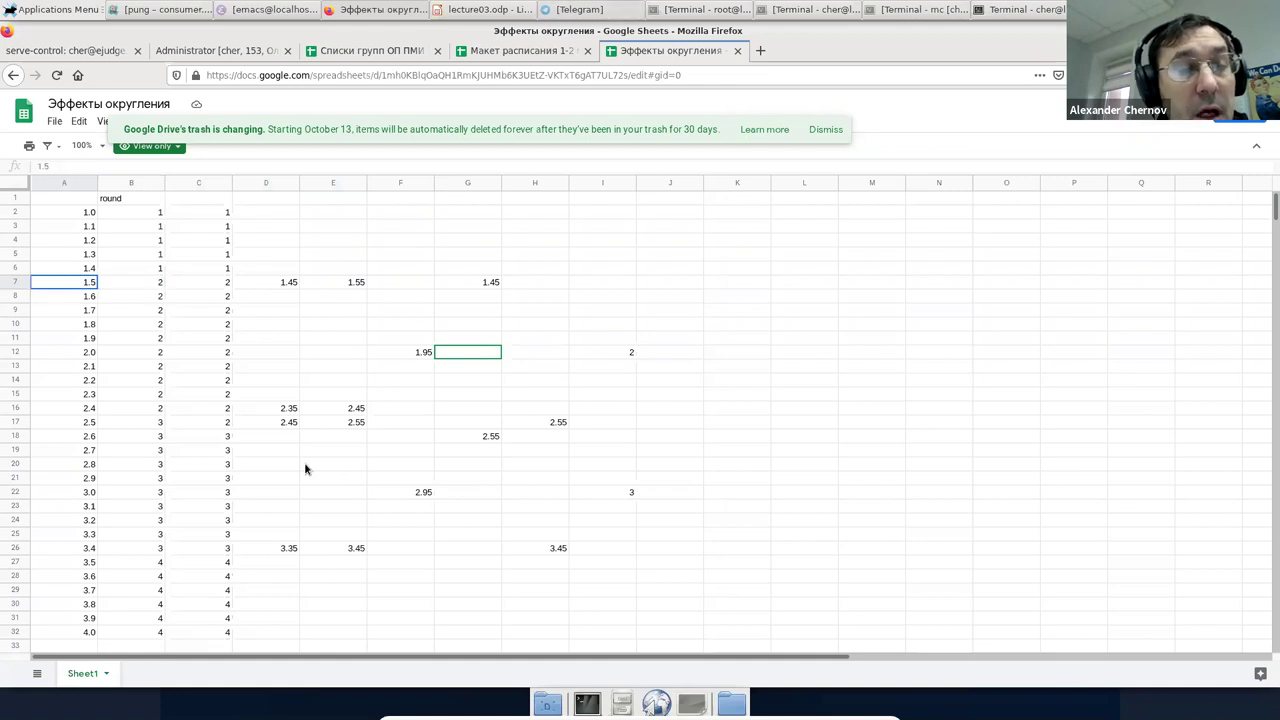
# Step: Compare the rounded results for 1.5 in columns B and C of row 7
pyautogui.press('Right')
pyautogui.press('Right')
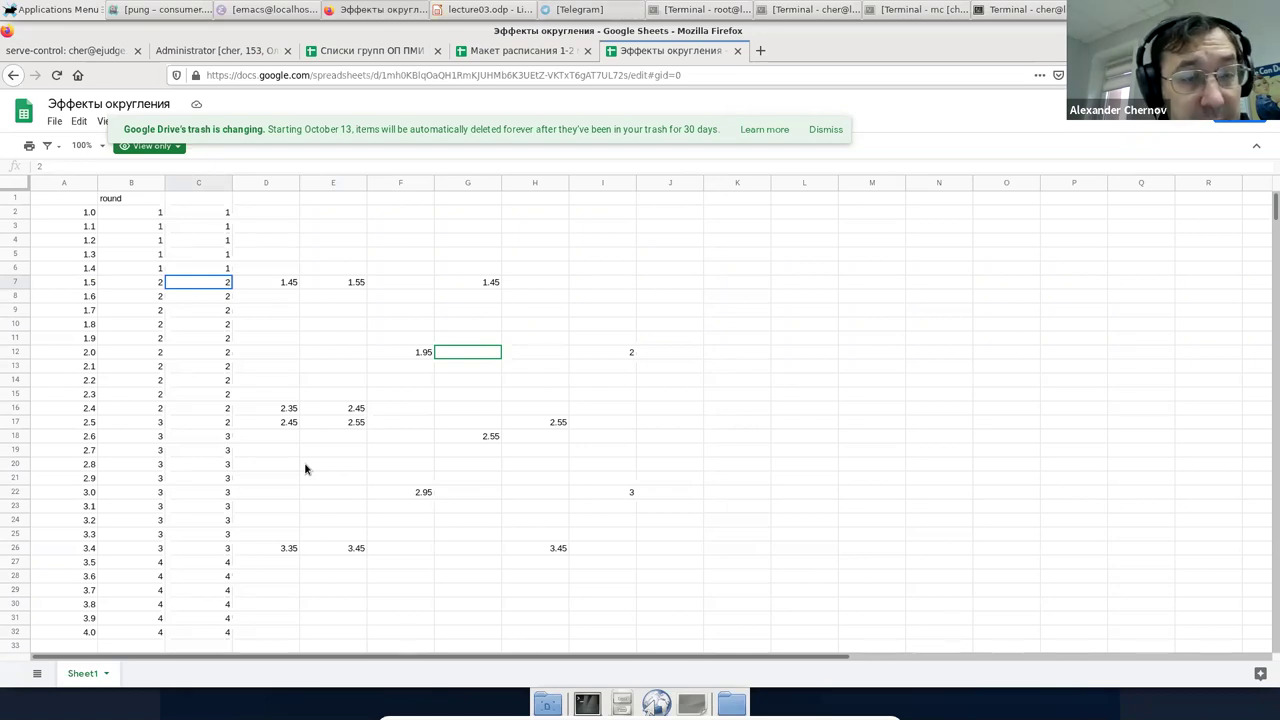
pyautogui.press('Left')
pyautogui.press('Left')
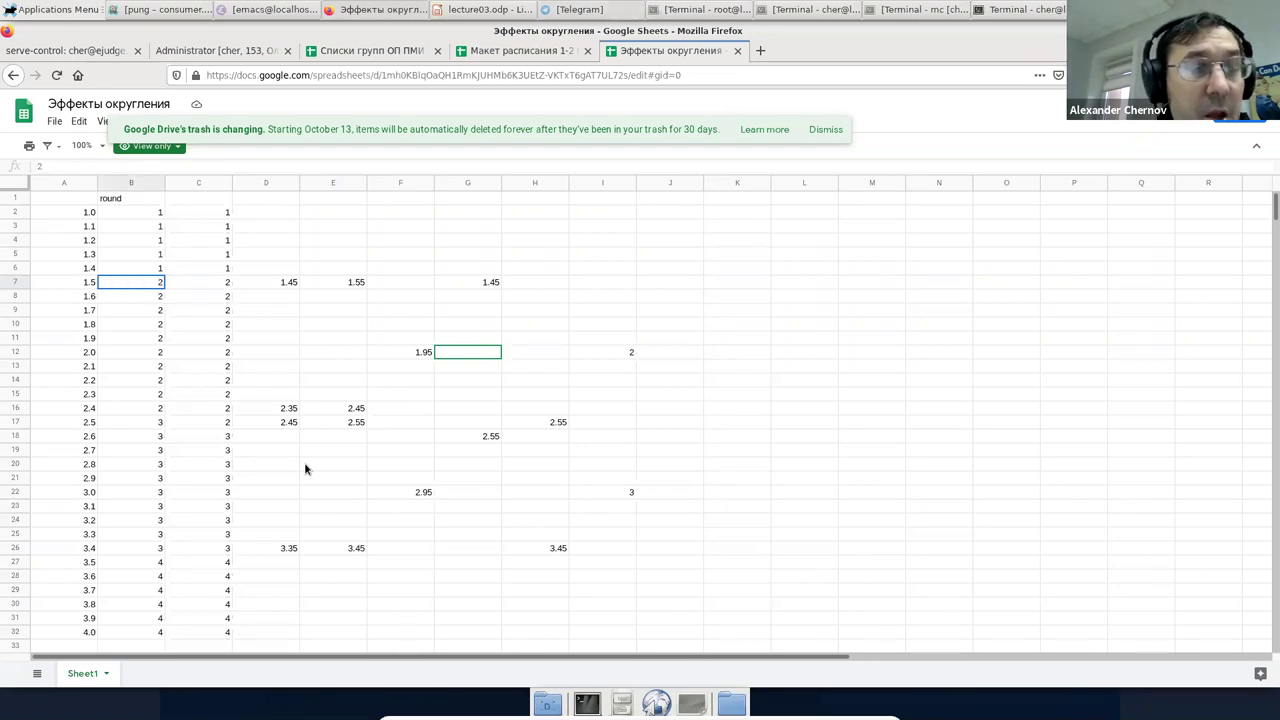
# Step: Examine the lower and upper interval bounds in D7 and E7 beside the rounded results for 1.5
pyautogui.press('Right')
pyautogui.press('Right')
pyautogui.press('Left')
pyautogui.press('Left')
pyautogui.press('Right')
pyautogui.press('Right')
pyautogui.press('Right')
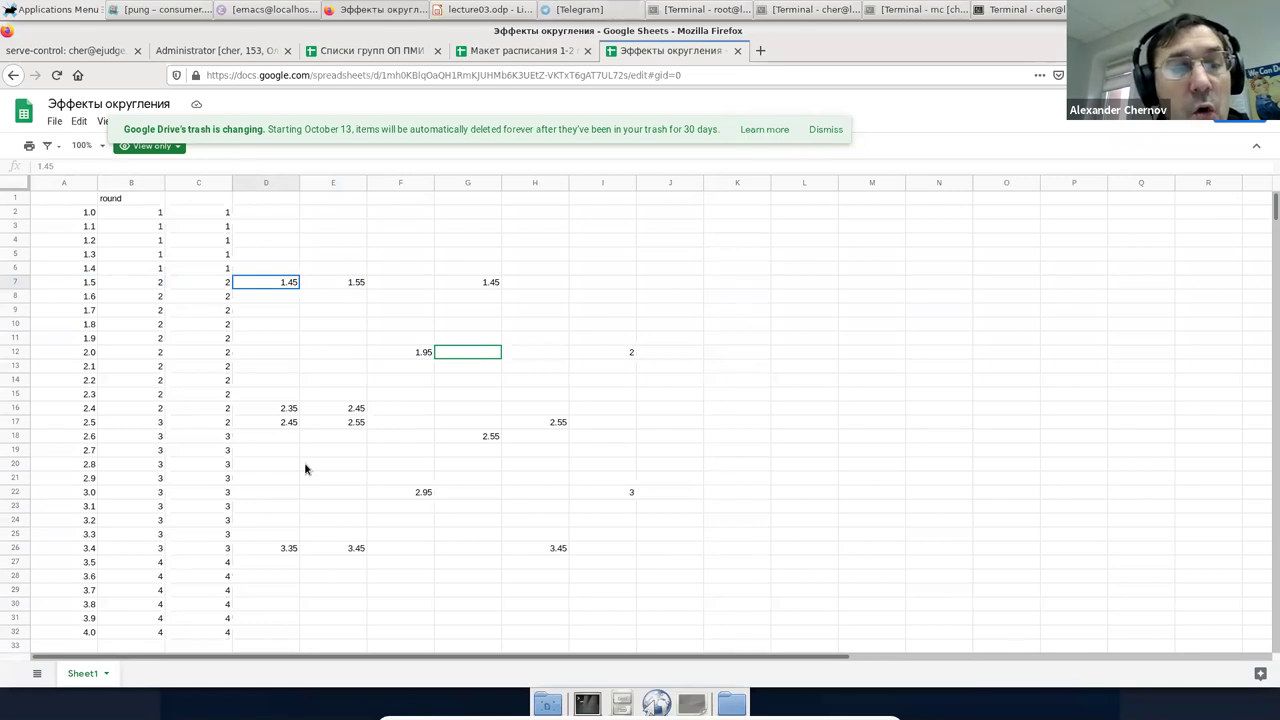
pyautogui.press('Right')
pyautogui.press('Right')
pyautogui.press('Left')
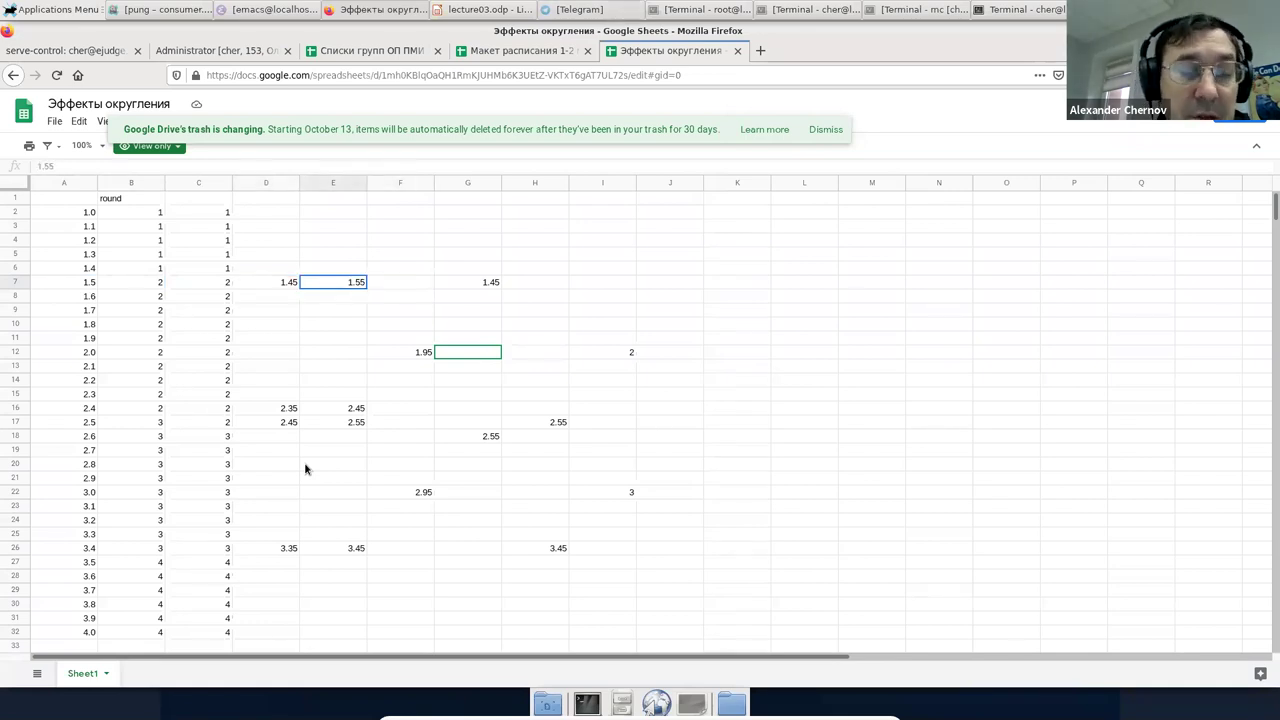
# Step: Examine the interval bounds for the source number 2.5 in cells D17 and E17
pyautogui.press('Down')
pyautogui.press('Down')
pyautogui.press('Down')
pyautogui.press('Down')
pyautogui.press('Down')
pyautogui.press('Down')
pyautogui.press('Down')
pyautogui.press('Down')
pyautogui.press('Down')
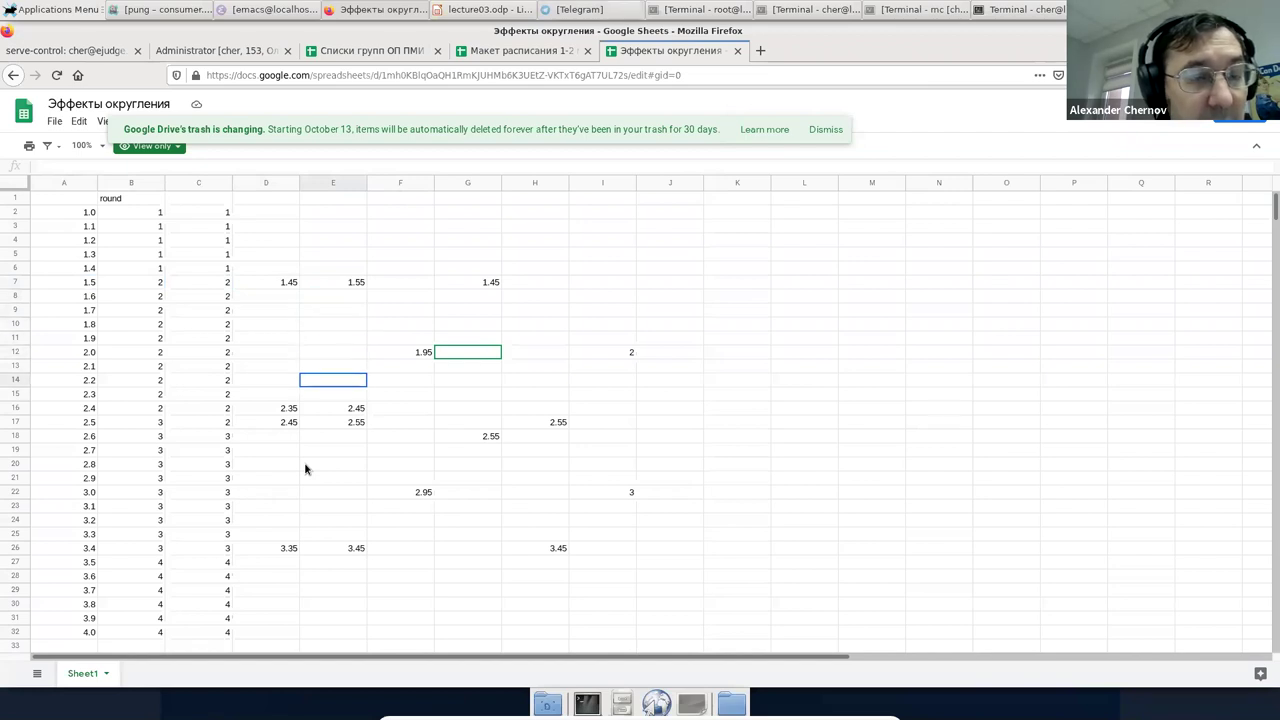
pyautogui.press('Left')
pyautogui.press('Down')
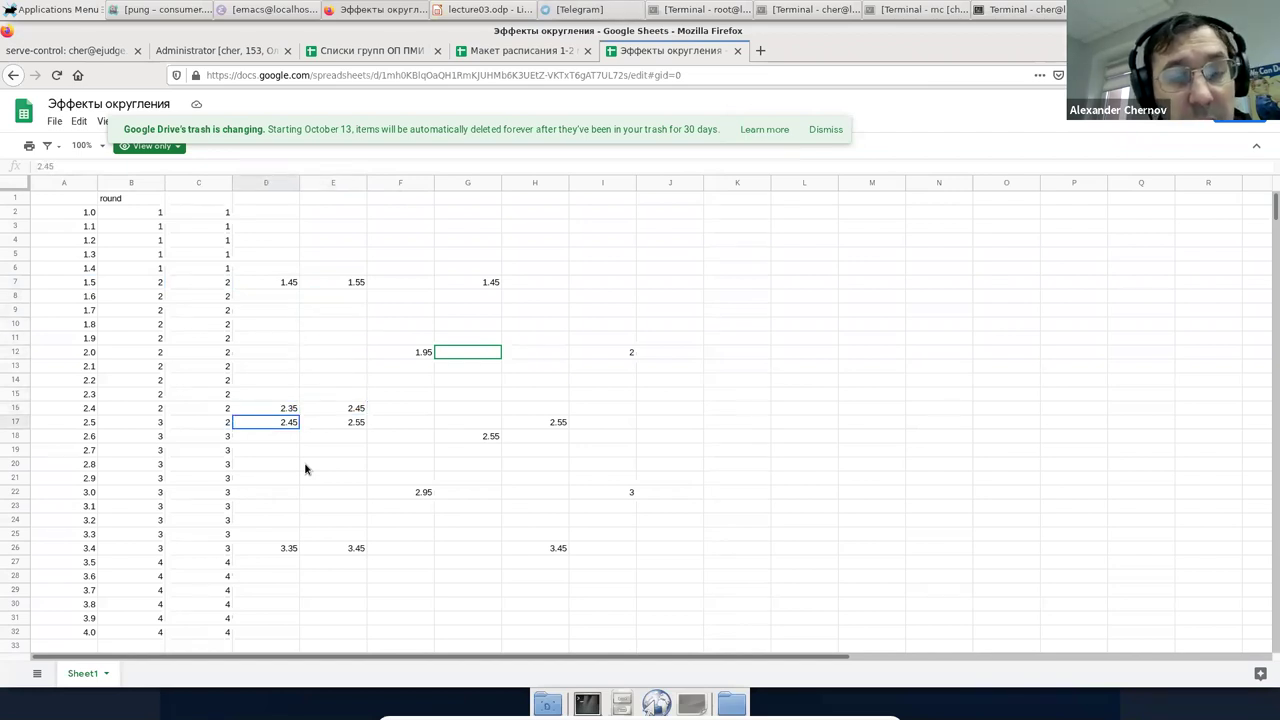
pyautogui.press('Right')
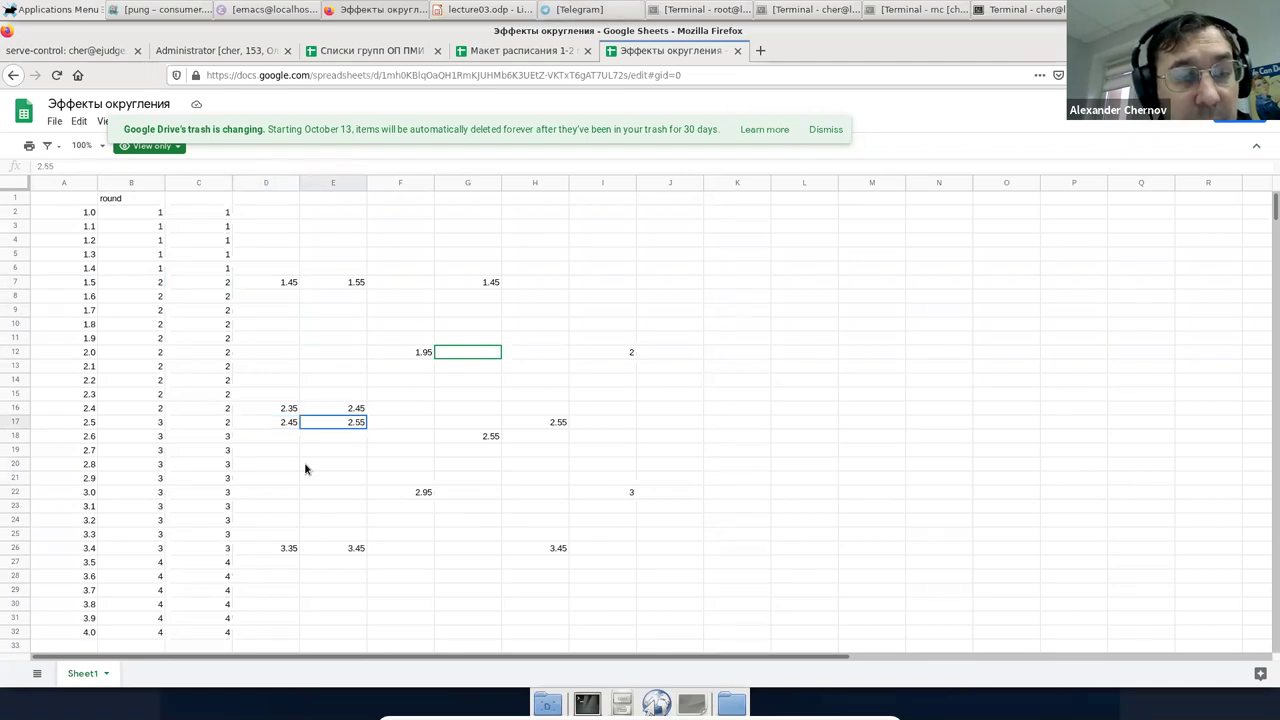
# Step: Inspect the midpoint formula in cell F12 for the numbers that round half up to 2
pyautogui.press('Right')
pyautogui.press('Up')
pyautogui.press('Up')
pyautogui.press('Up')
pyautogui.press('Up')
pyautogui.press('Up')
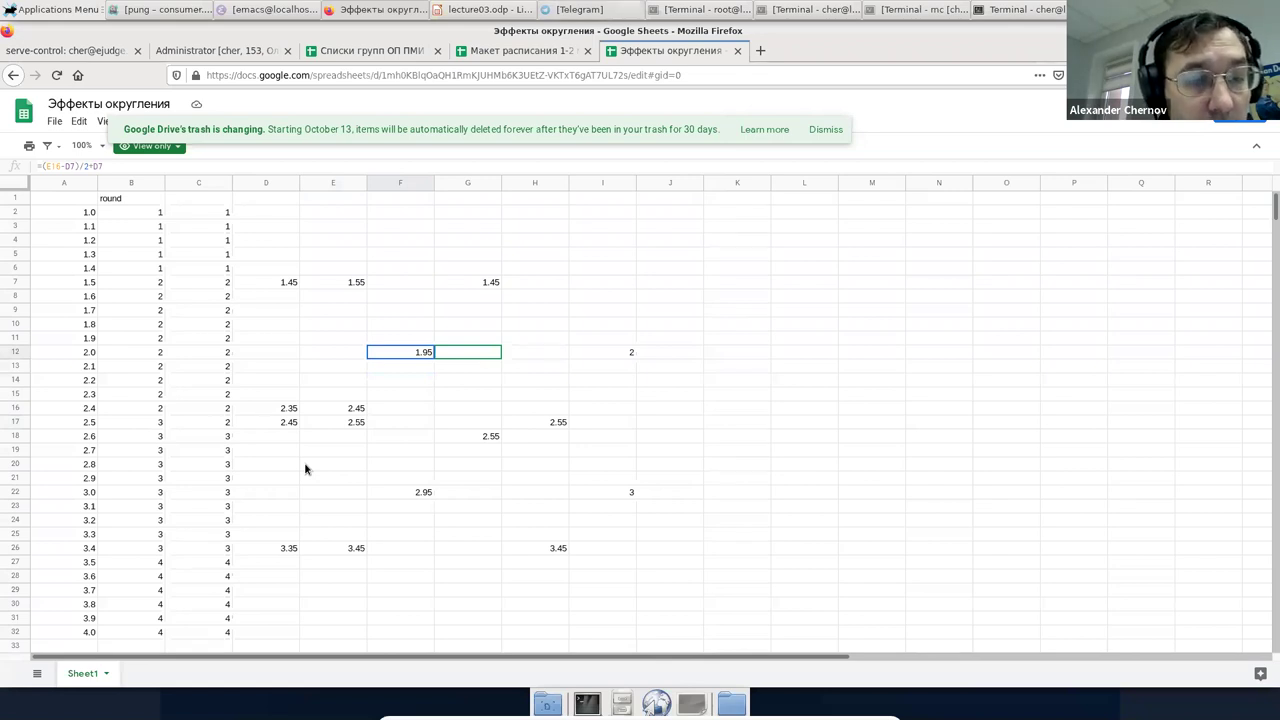
# Step: Return to the first column B result equal to 2, in cell B7
pyautogui.press('Left')
pyautogui.press('Left')
pyautogui.press('Left')
pyautogui.press('Up')
pyautogui.press('Up')
pyautogui.press('Up')
pyautogui.press('Up')
pyautogui.press('Up')
pyautogui.press('Left')
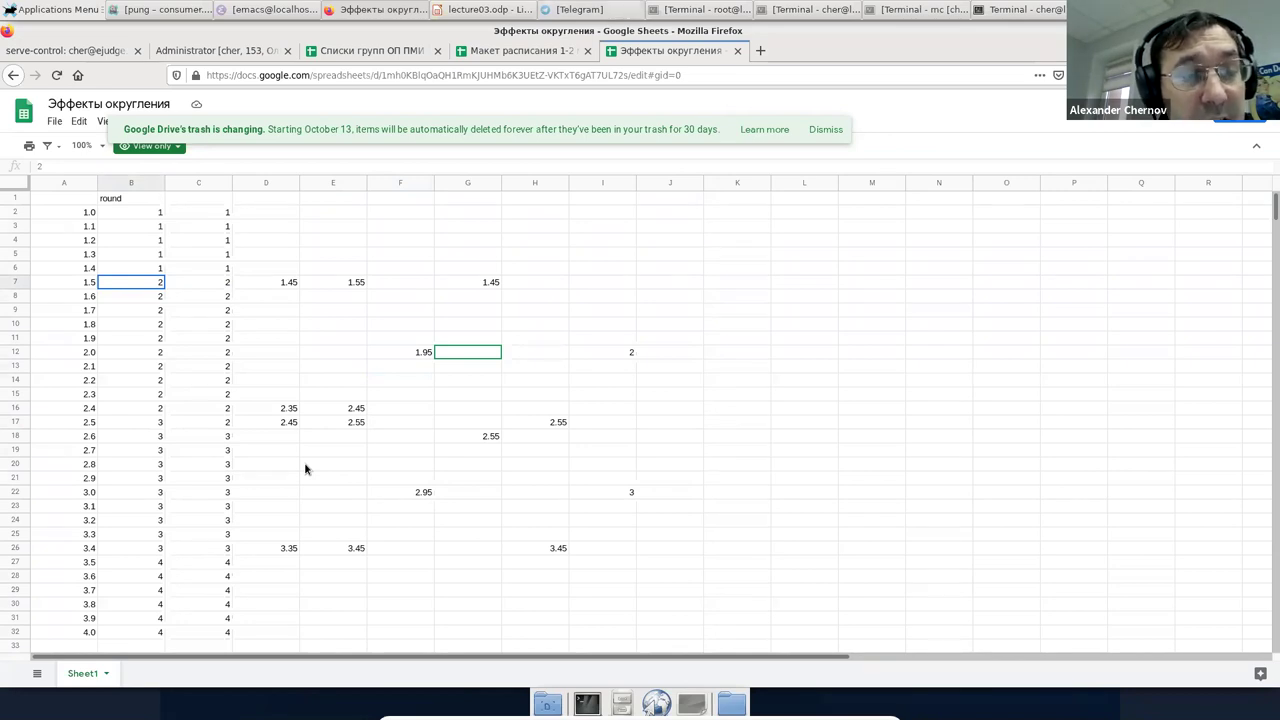
# Step: Examine the bounds for 2.4 in D16 and E16, along with the lower bound in D7 and the midpoint in F12
pyautogui.press('Right')
pyautogui.press('Right')
pyautogui.press('Down')
pyautogui.press('Down')
pyautogui.press('Down')
pyautogui.press('Down')
pyautogui.press('Down')
pyautogui.press('Down')
pyautogui.press('Down')
pyautogui.press('Down')
pyautogui.press('Down')
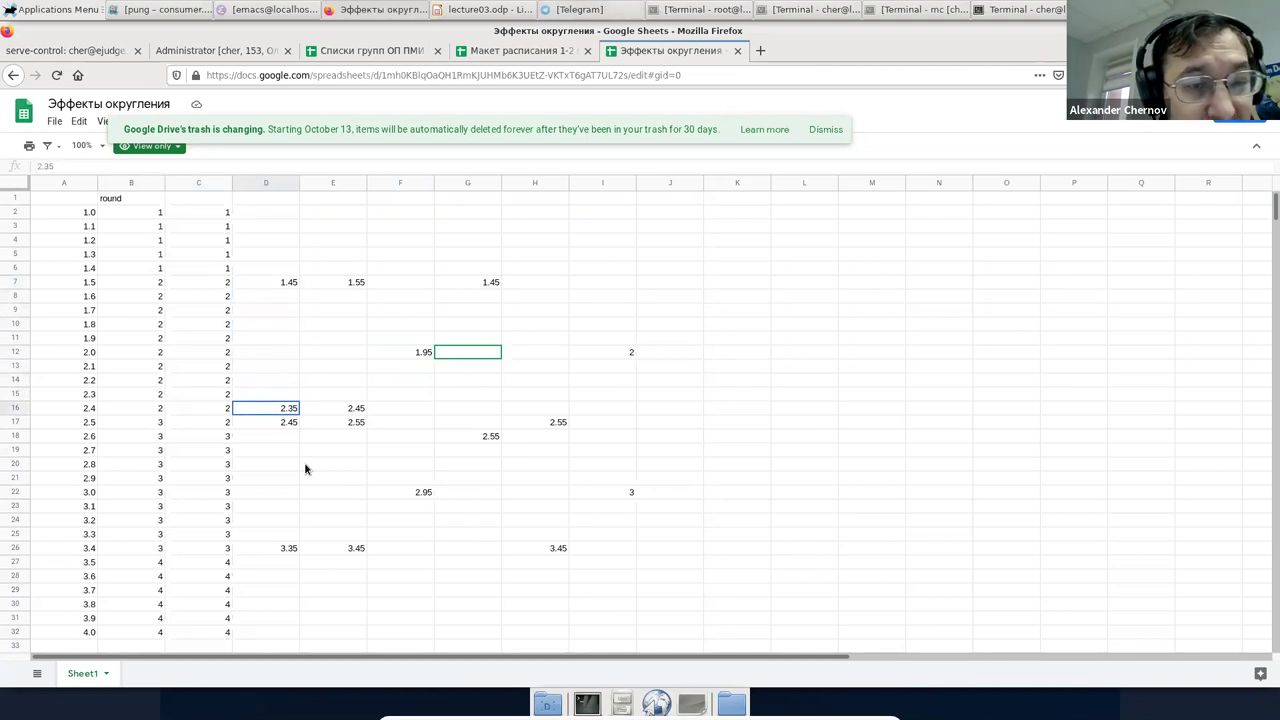
pyautogui.press('Right')
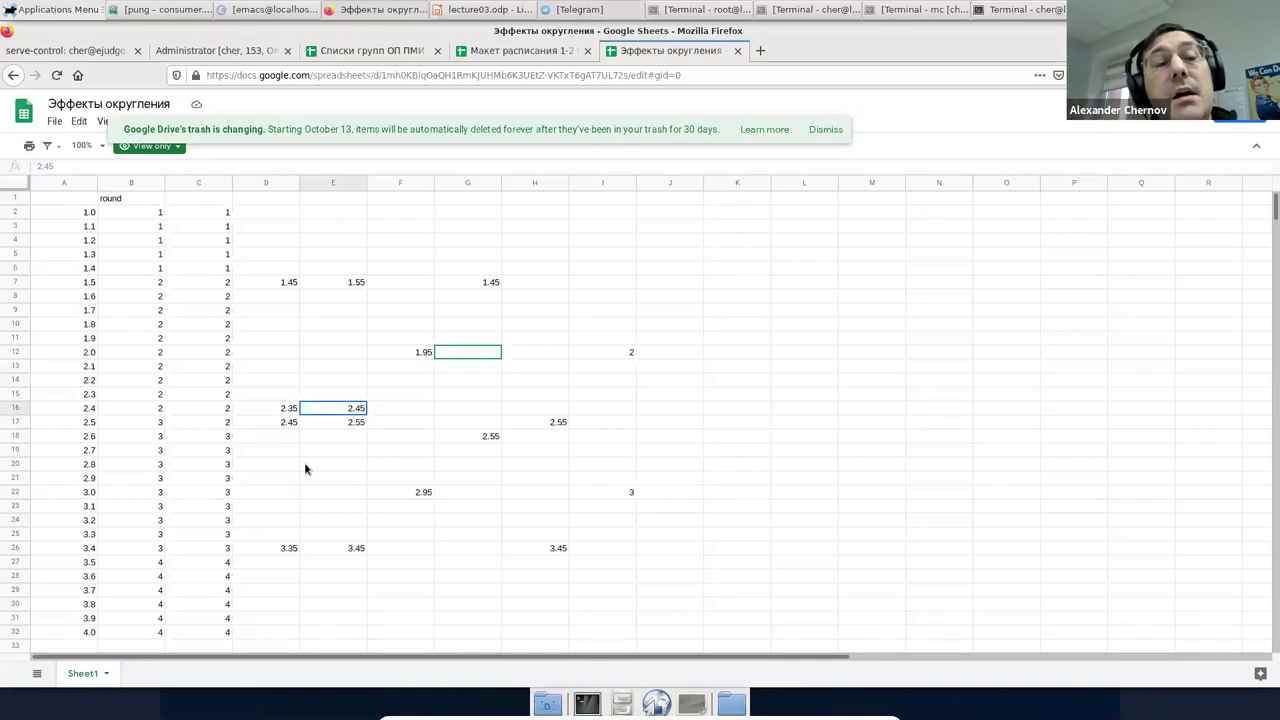
pyautogui.click(281, 285)
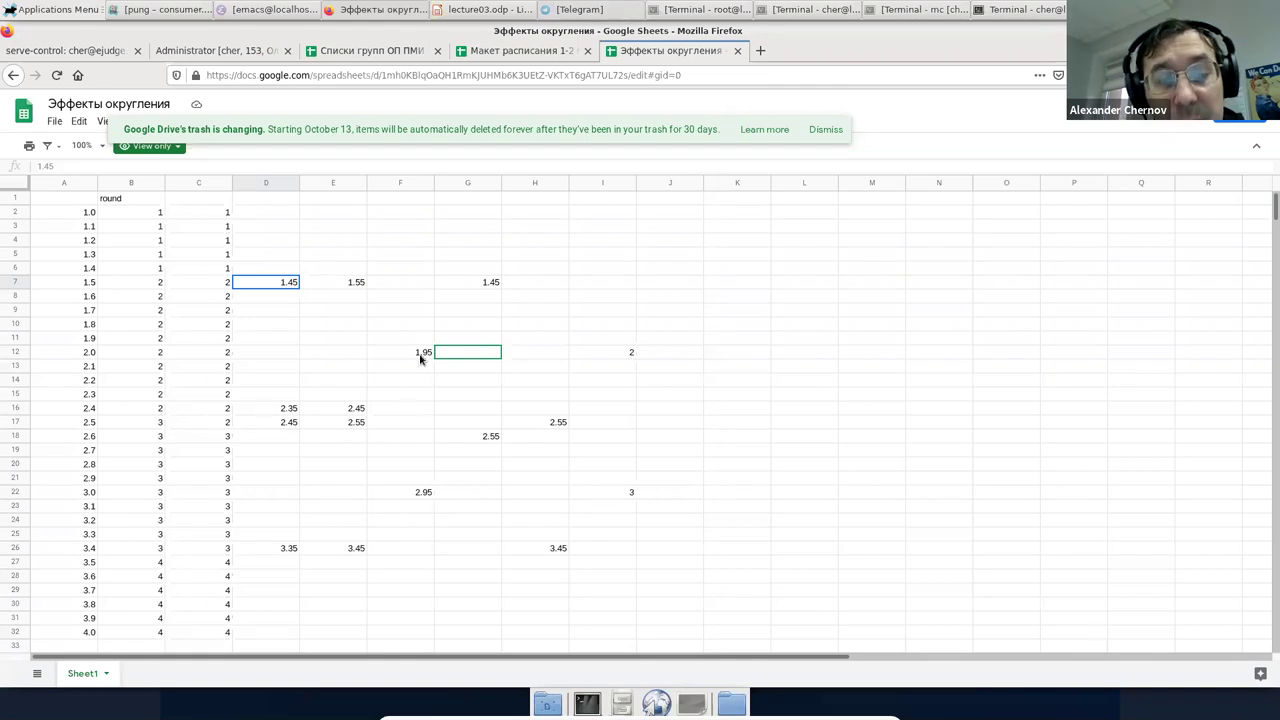
pyautogui.click(420, 358)
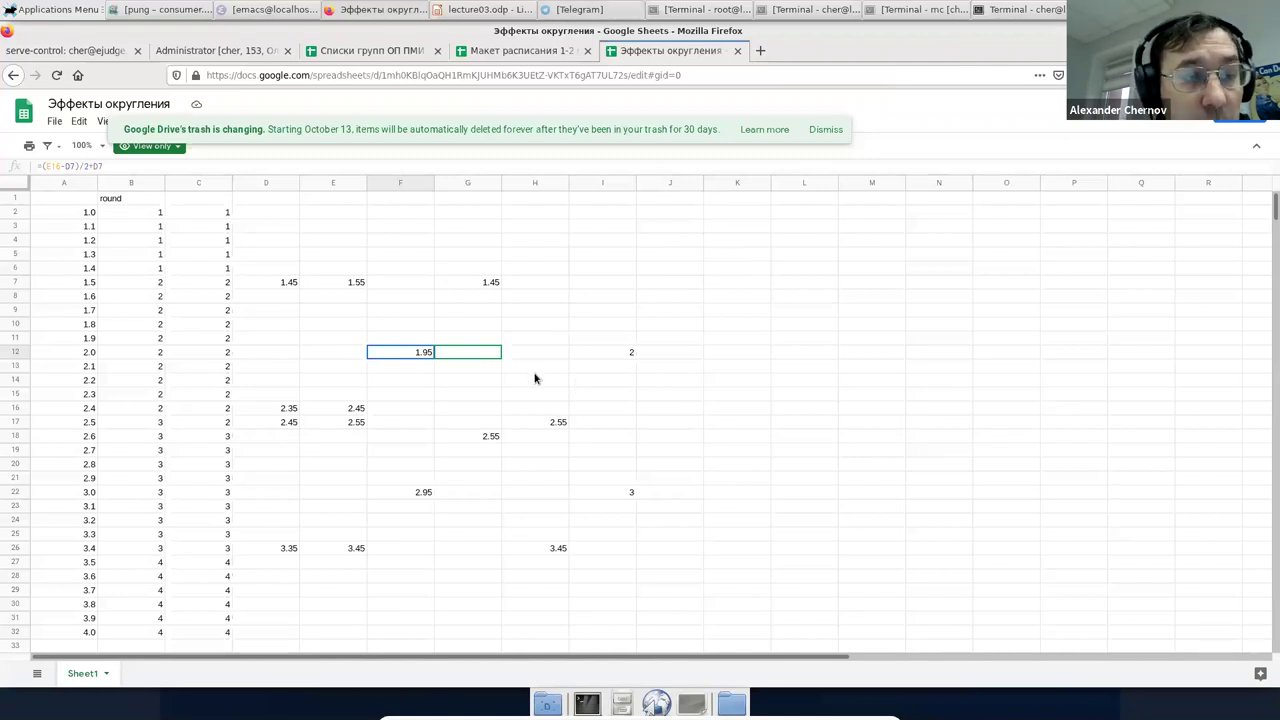
# Step: Check the first and last column C results equal to 2, and select the whole group C7:C17
pyautogui.click(226, 285)
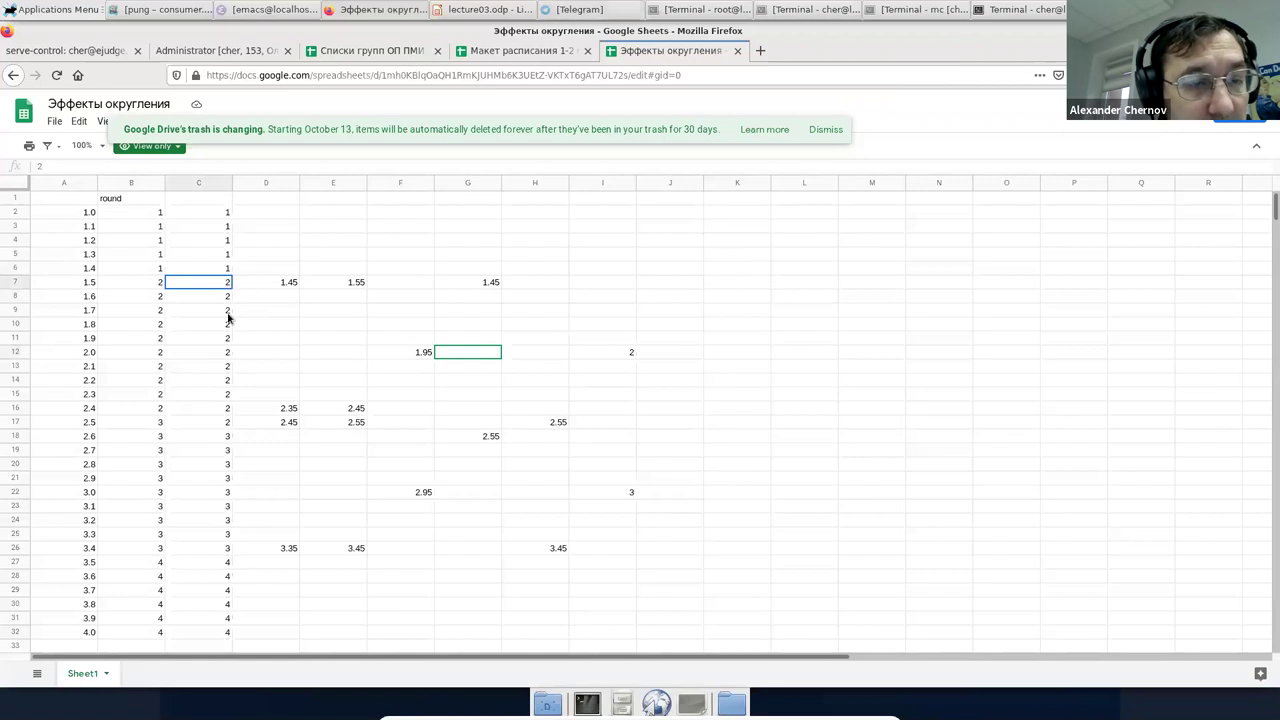
pyautogui.click(222, 427)
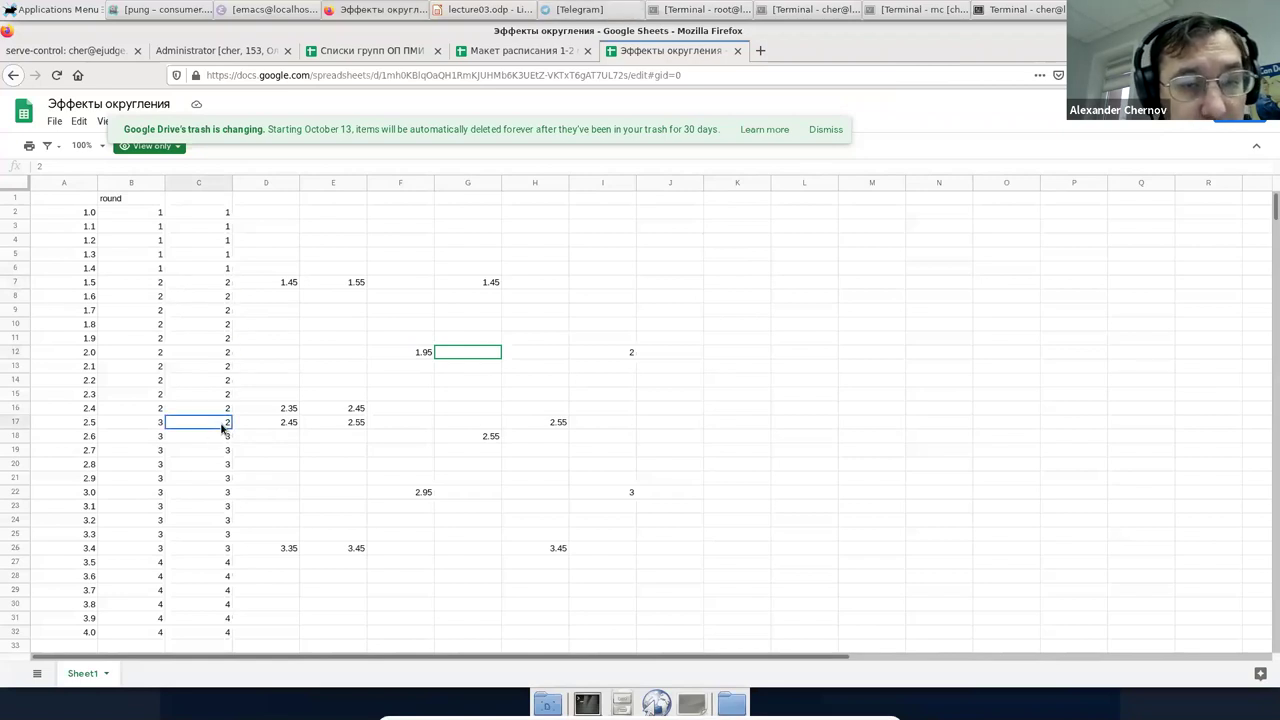
pyautogui.moveTo(227, 285); pyautogui.dragTo(227, 425)
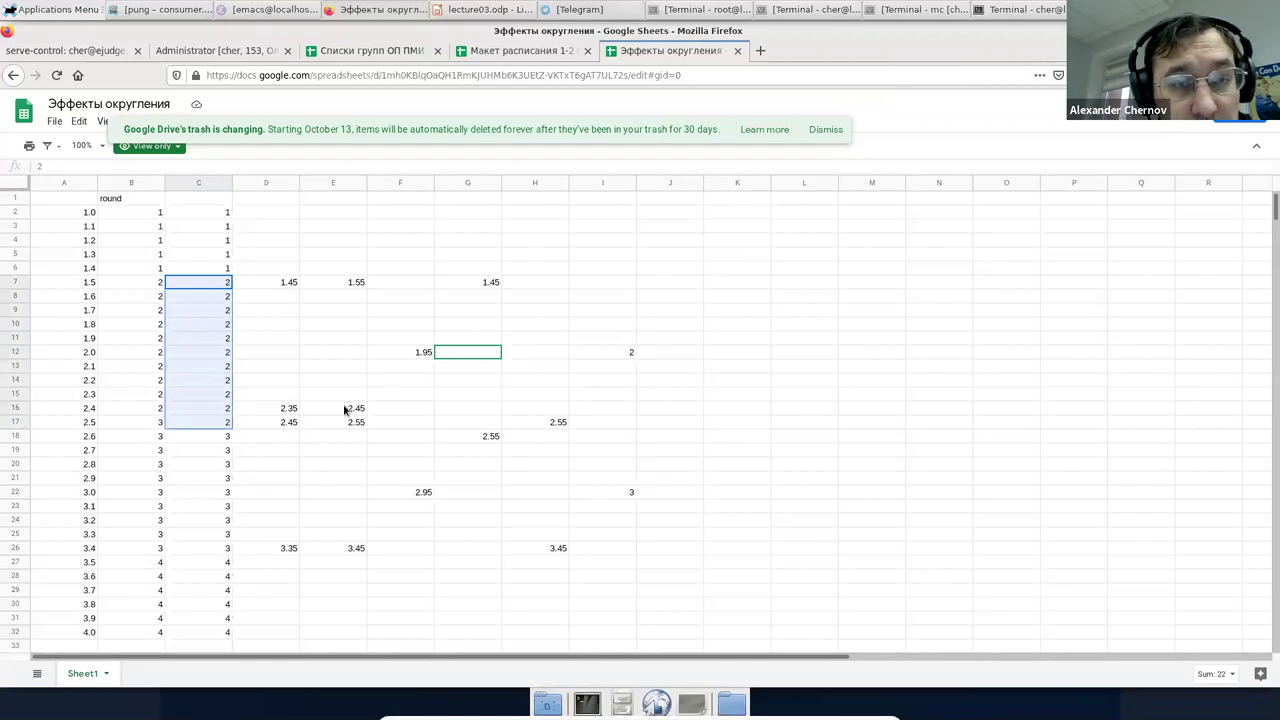
# Step: Examine the round-half-to-even interval bounds for 2 in G7 and H17, and for 3 in G18 and H26
pyautogui.click(492, 285)
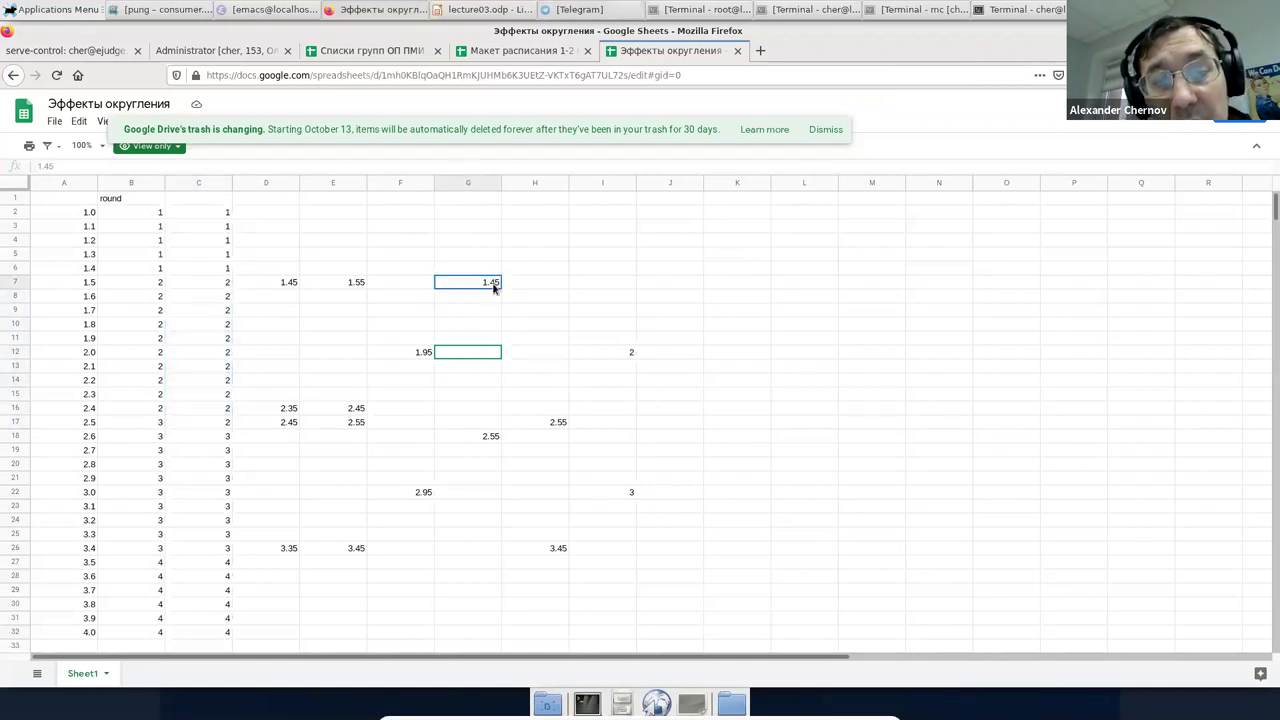
pyautogui.click(557, 425)
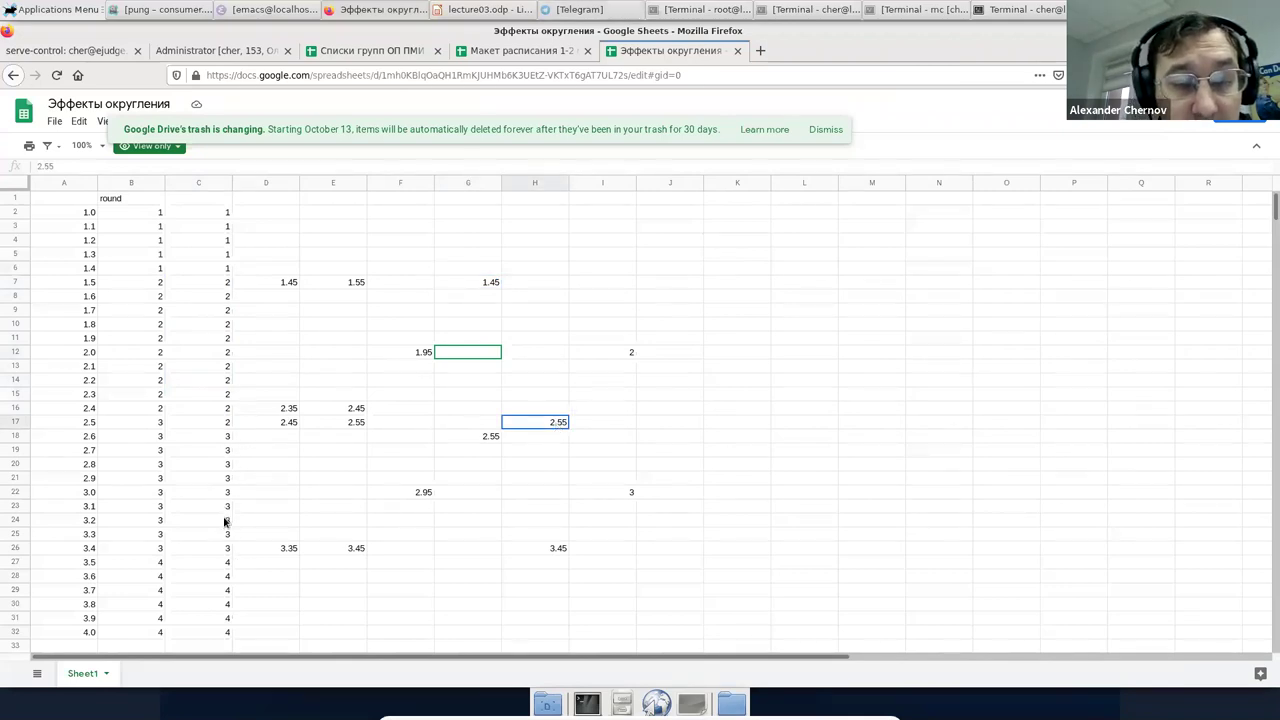
pyautogui.click(488, 435)
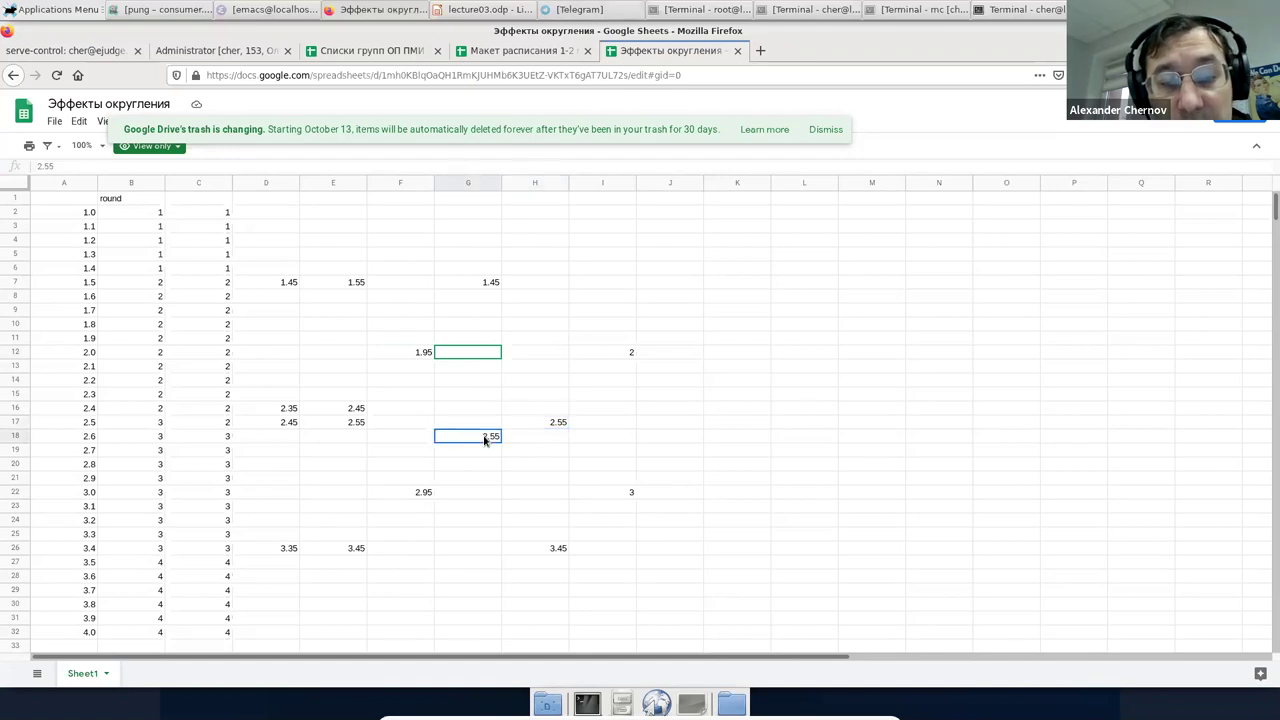
pyautogui.click(555, 550)
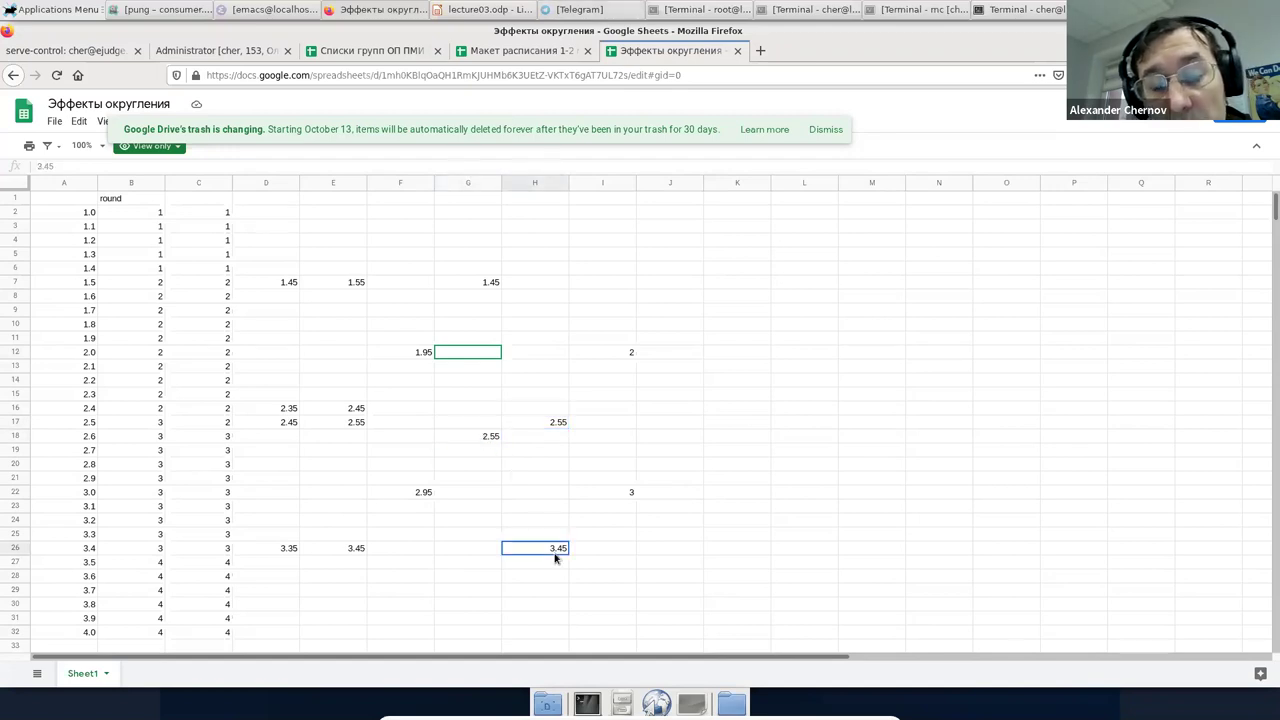
# Step: Select the bound ranges G7:H17 and G18:H26, inspecting their respective midpoint formulas in I12 and I22
pyautogui.click(494, 286)
pyautogui.moveTo(513, 289); pyautogui.dragTo(537, 423)
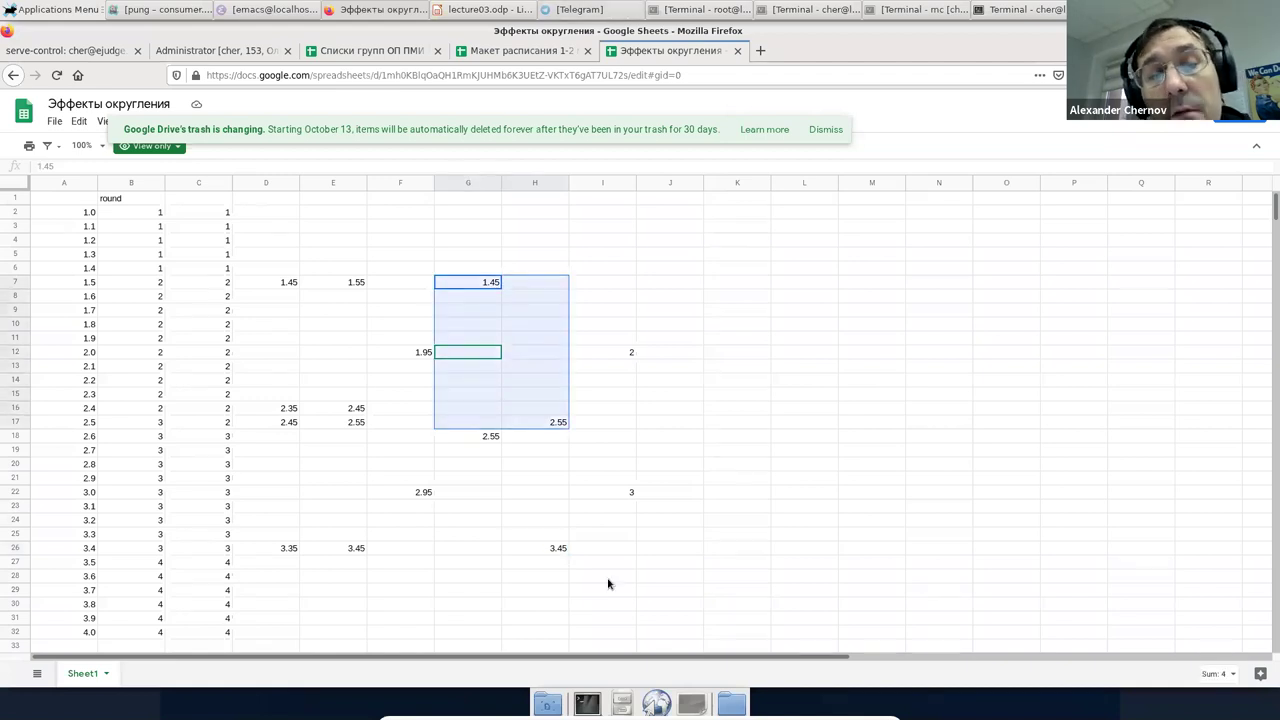
pyautogui.click(624, 353)
pyautogui.moveTo(489, 444); pyautogui.dragTo(556, 548)
pyautogui.click(638, 493)
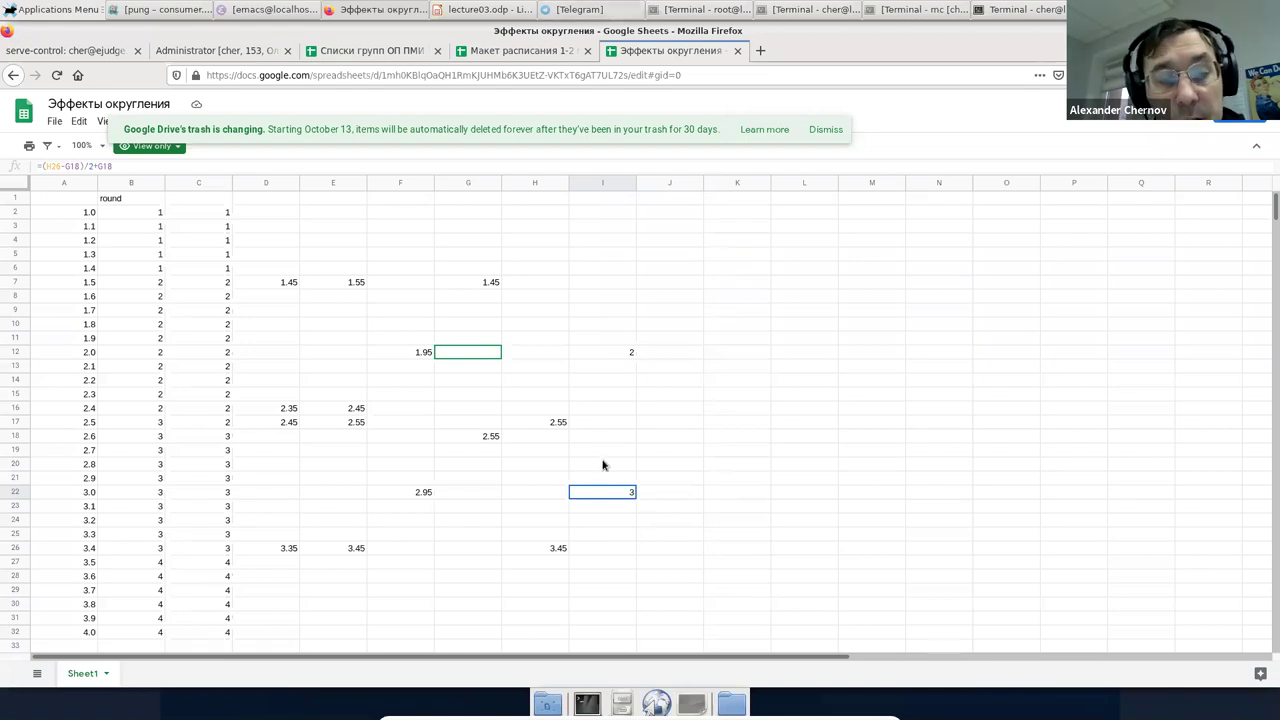
# Step: Compare the round-half-to-even midpoints in I12 and I22 with the round-half-up midpoints in F12 and F22
pyautogui.click(624, 356)
pyautogui.click(626, 496)
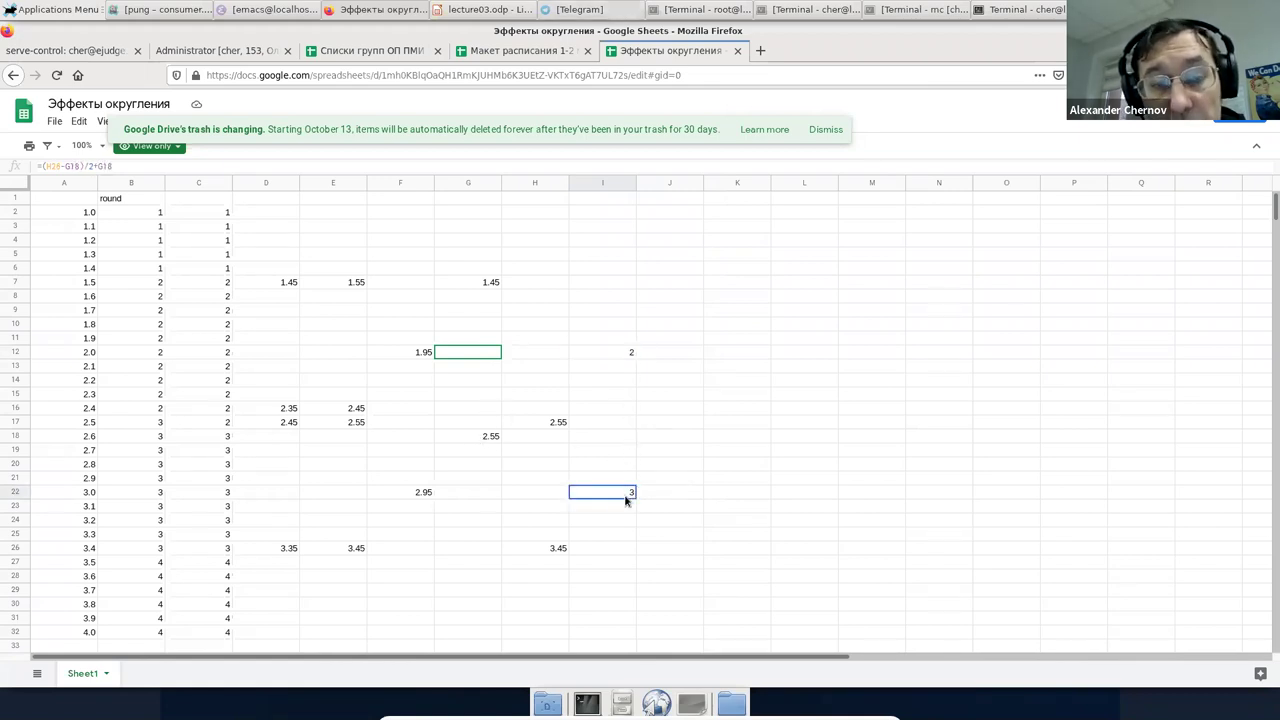
pyautogui.click(415, 354)
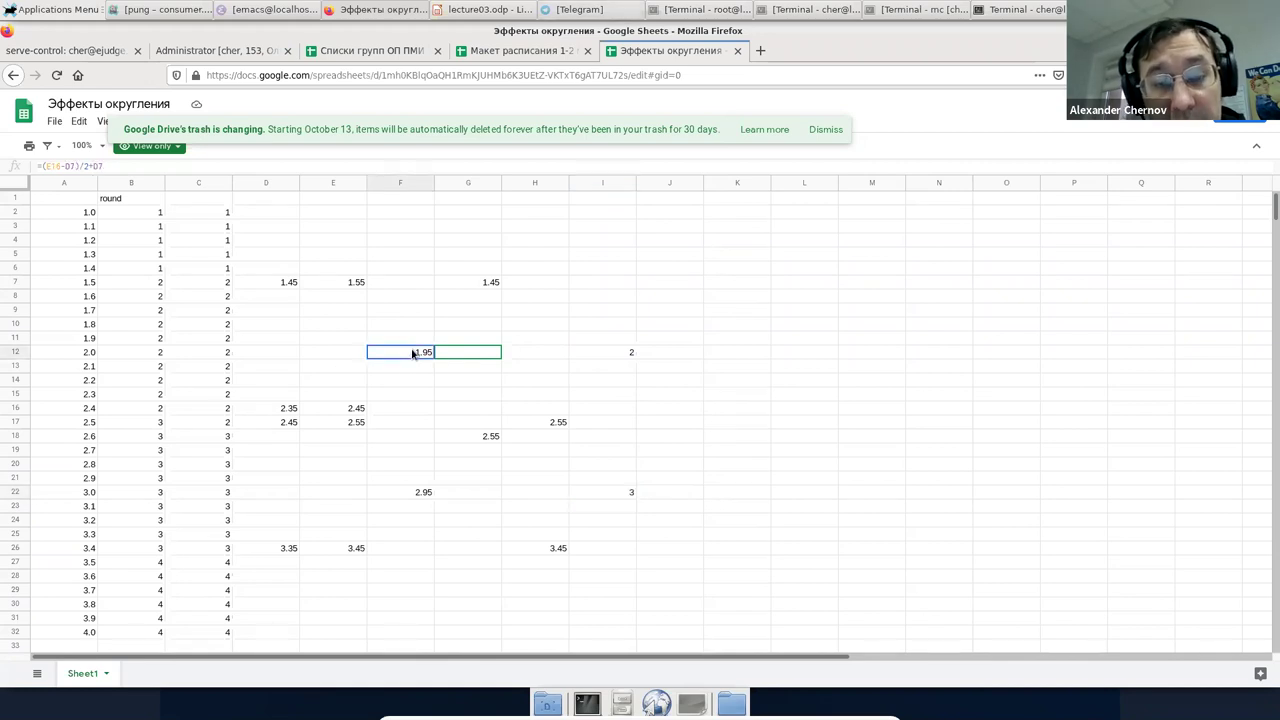
pyautogui.click(416, 498)
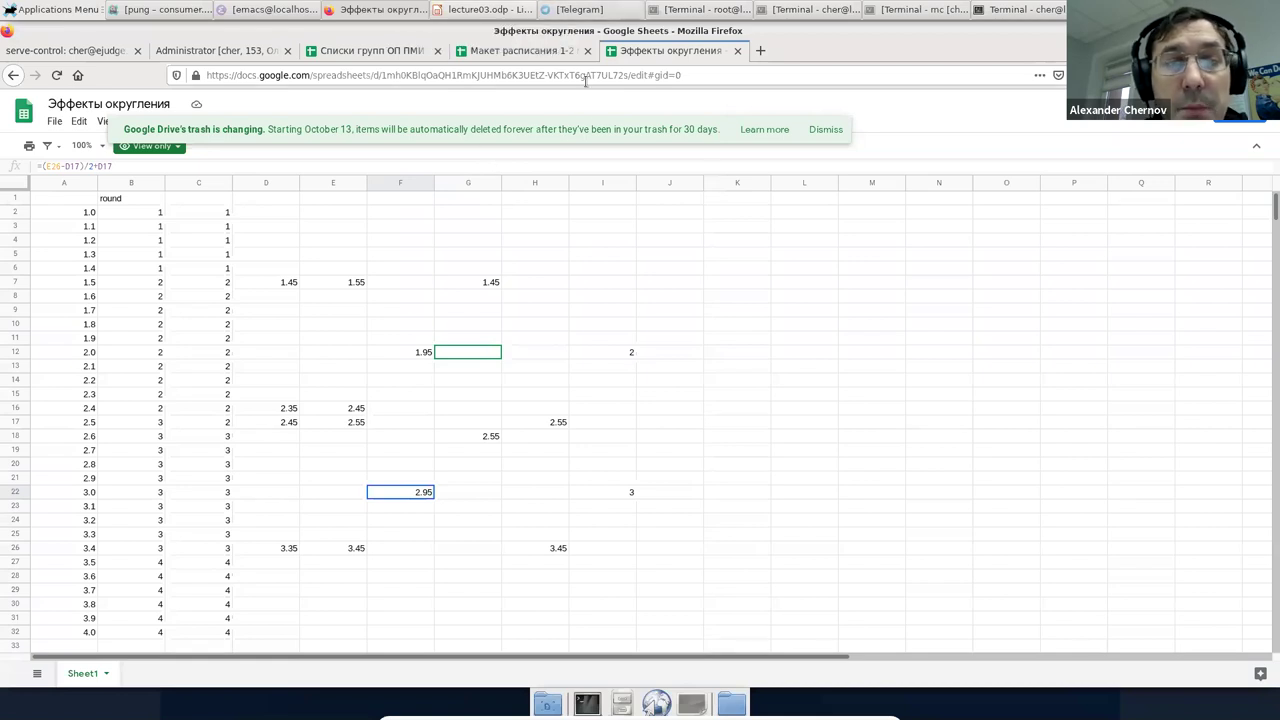
# Step: Switch to lecture03.odp in LibreOffice Impress, start the slide show from the current slide, and advance to "Округление в fixed point"
pyautogui.click(485, 9)
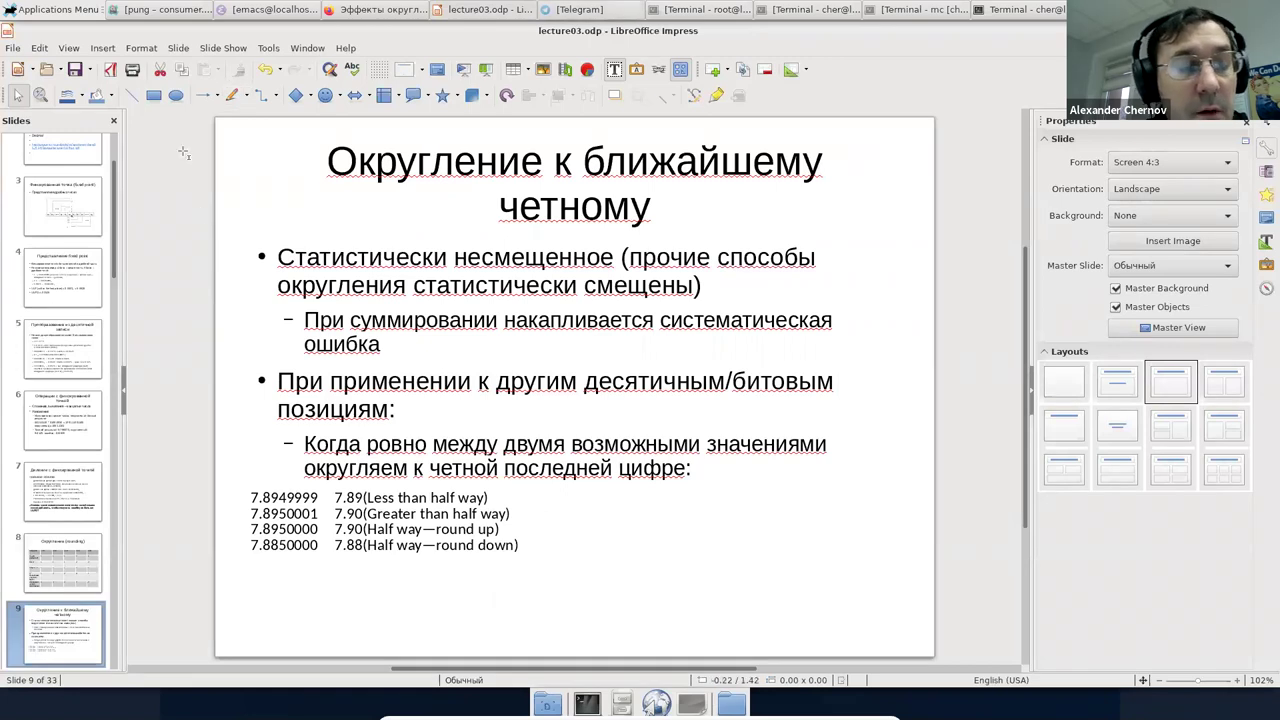
pyautogui.click(225, 49)
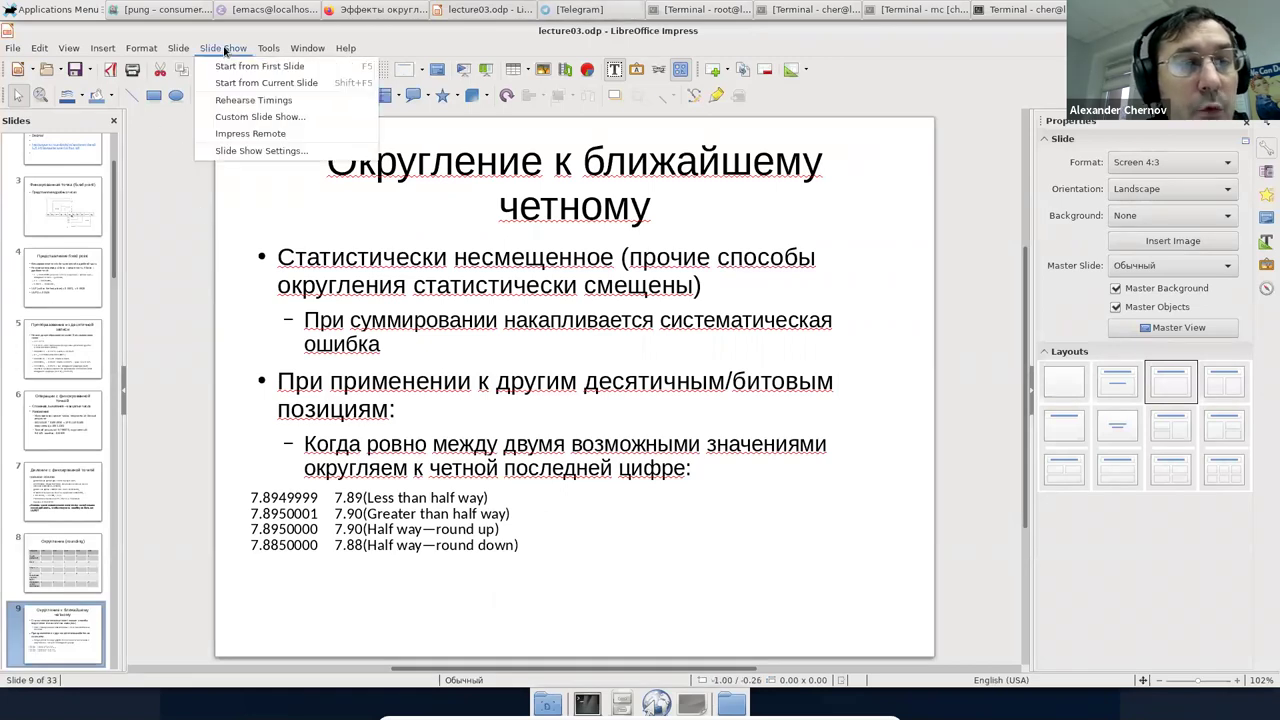
pyautogui.click(240, 82)
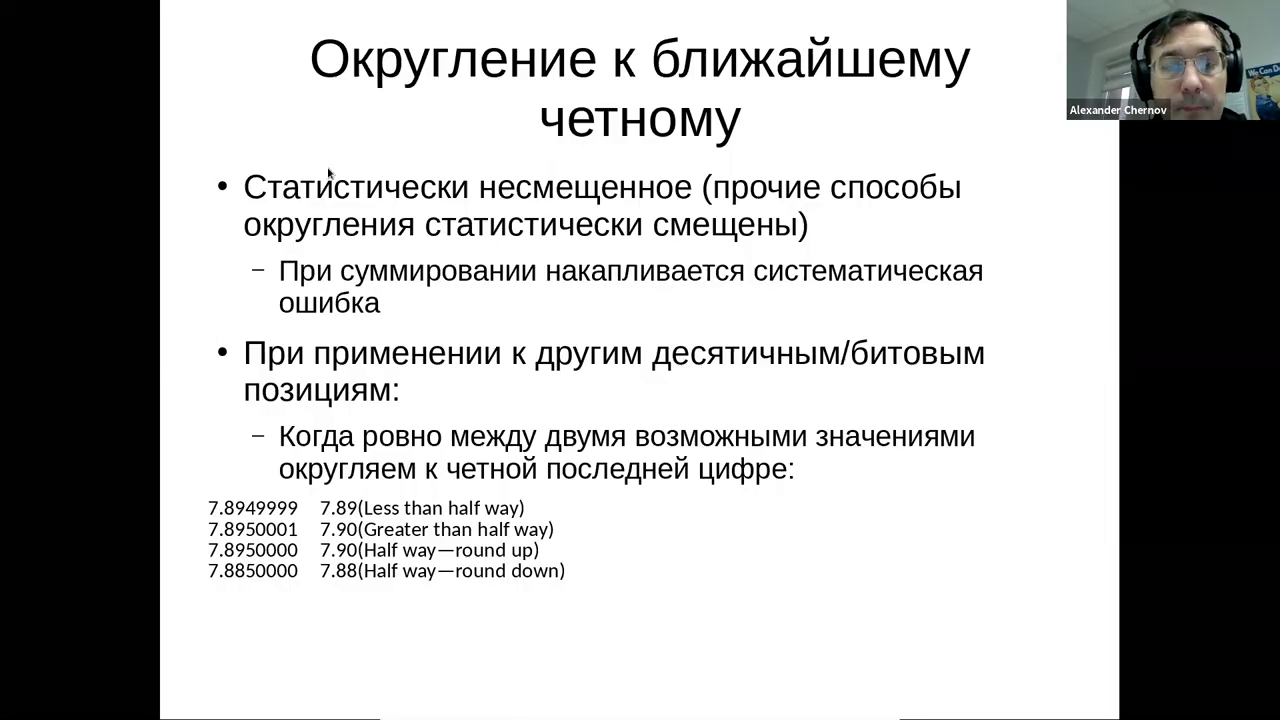
pyautogui.click(329, 173)
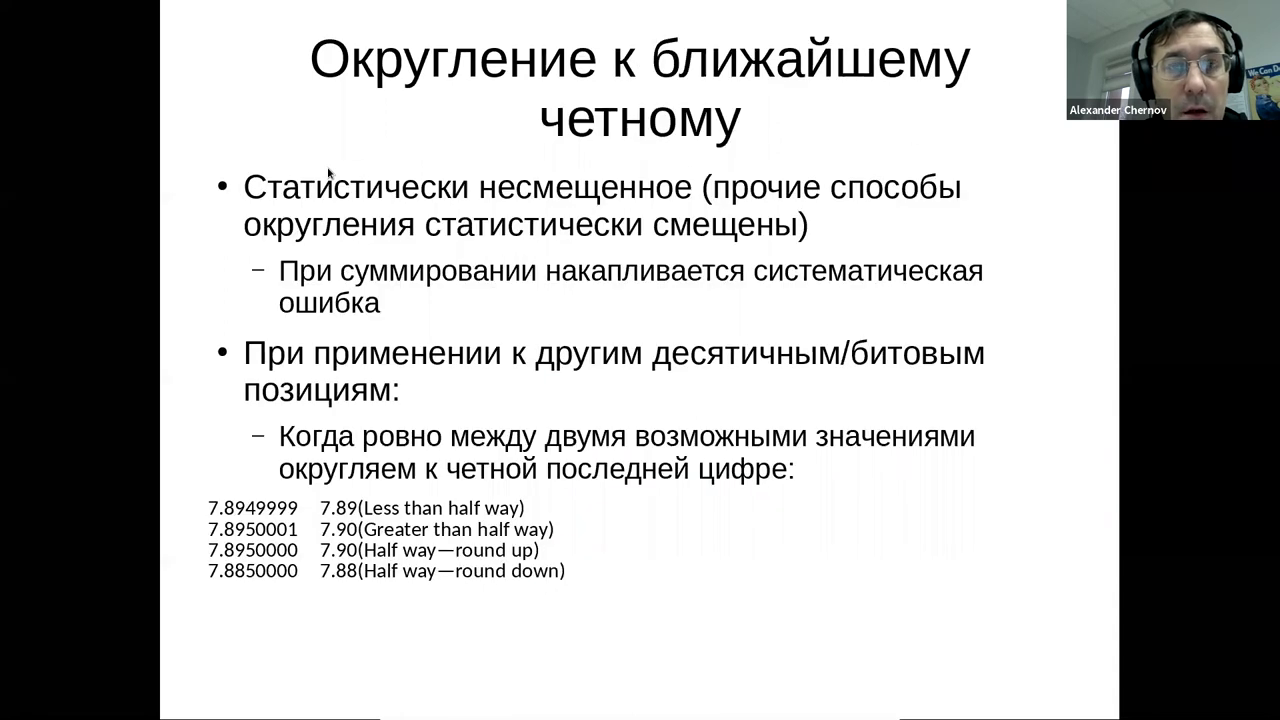
pyautogui.press('Right')
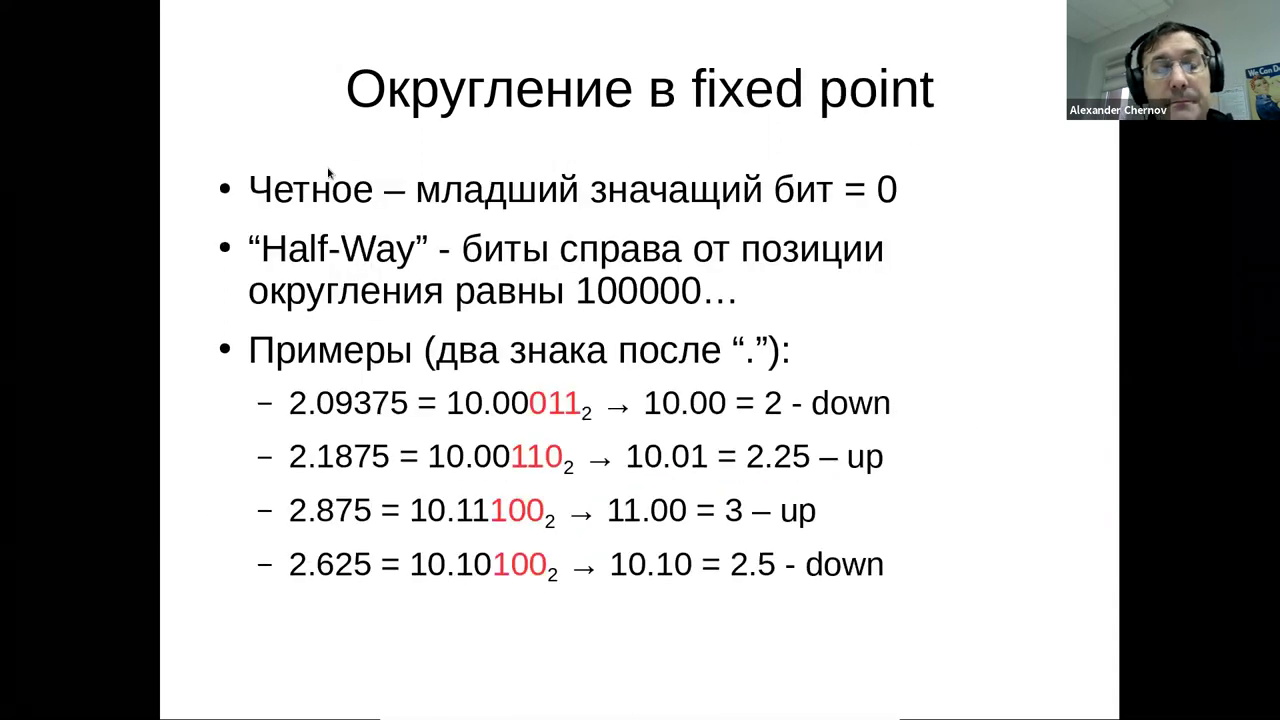